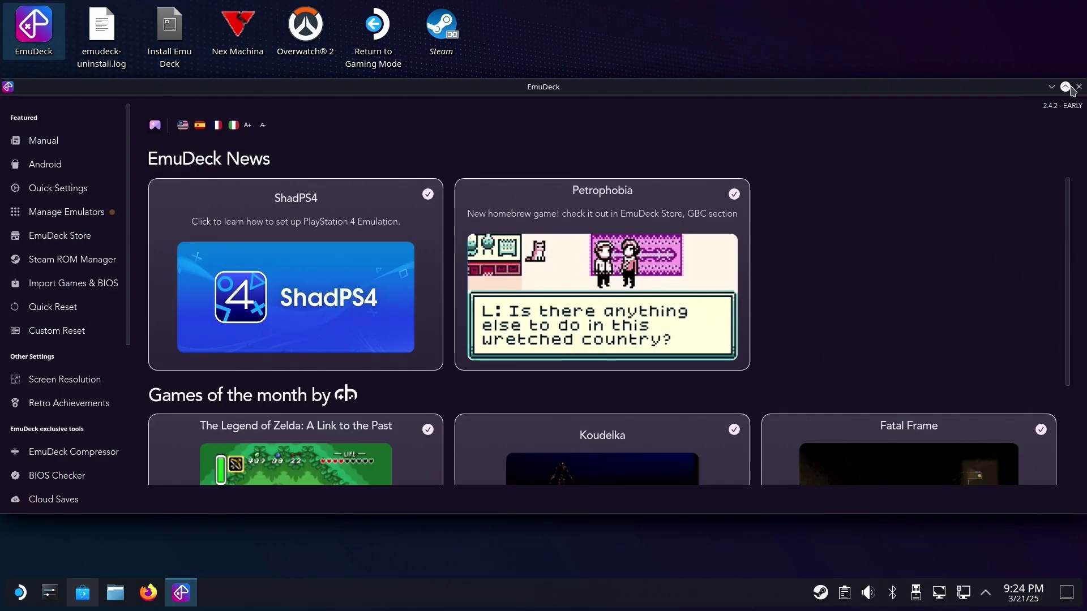
Reinstall/update the Azahar emulator through EmuDeck's emulator management and update its configuration.
{"action": "left_click", "coordinate": [1066, 88]}
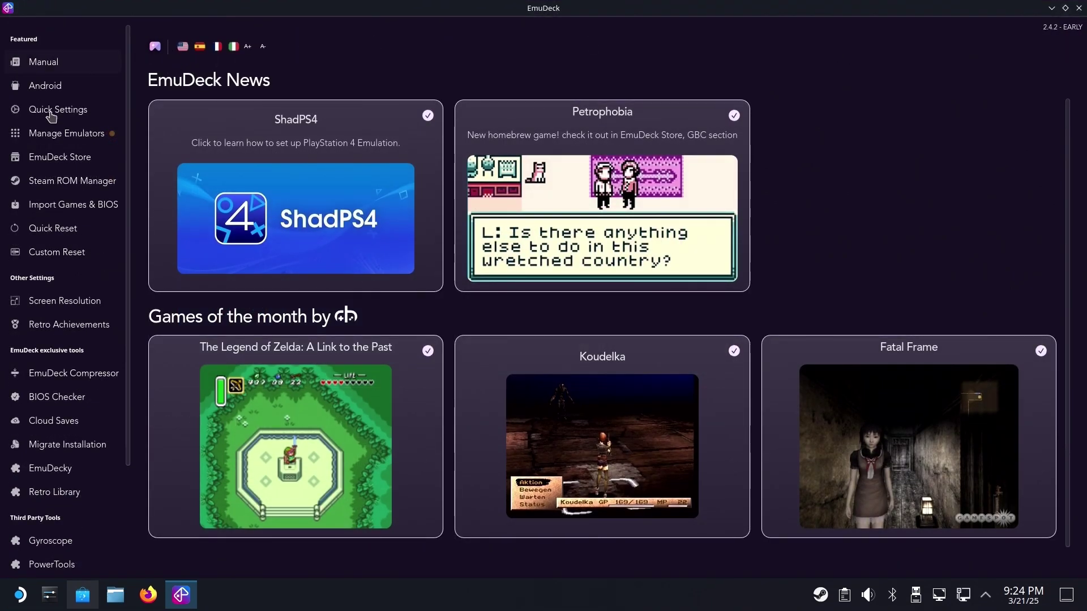
{"action": "left_click", "coordinate": [70, 135]}
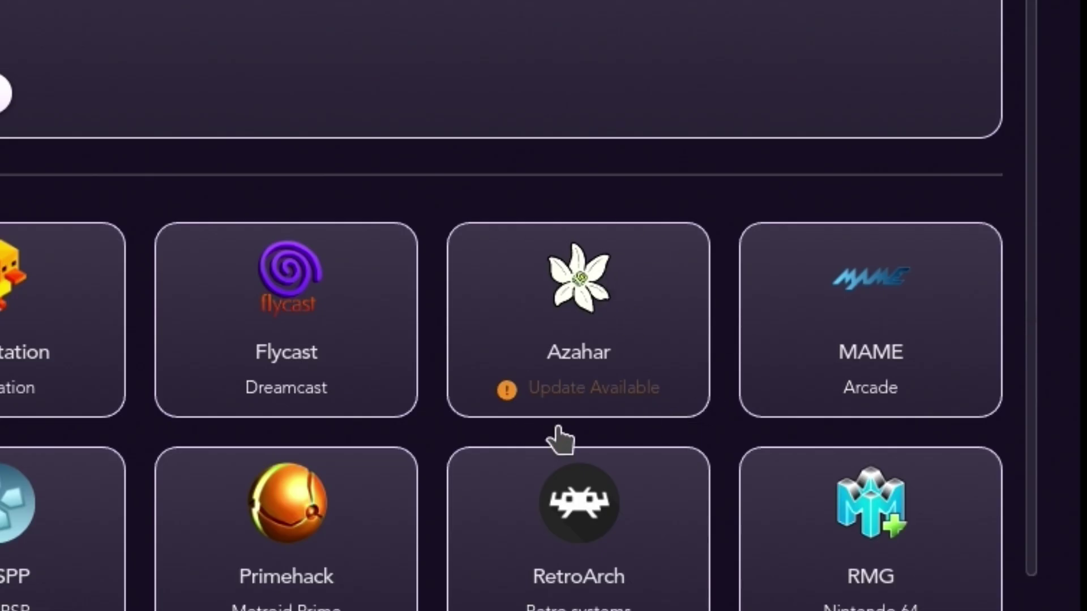
{"action": "left_click", "coordinate": [592, 357]}
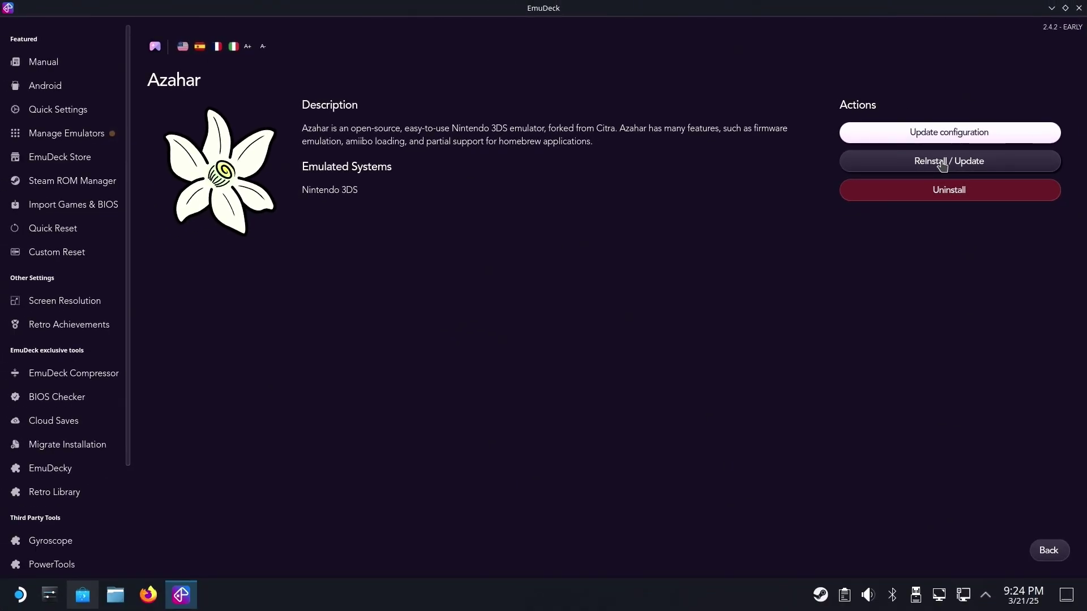
{"action": "left_click", "coordinate": [941, 164]}
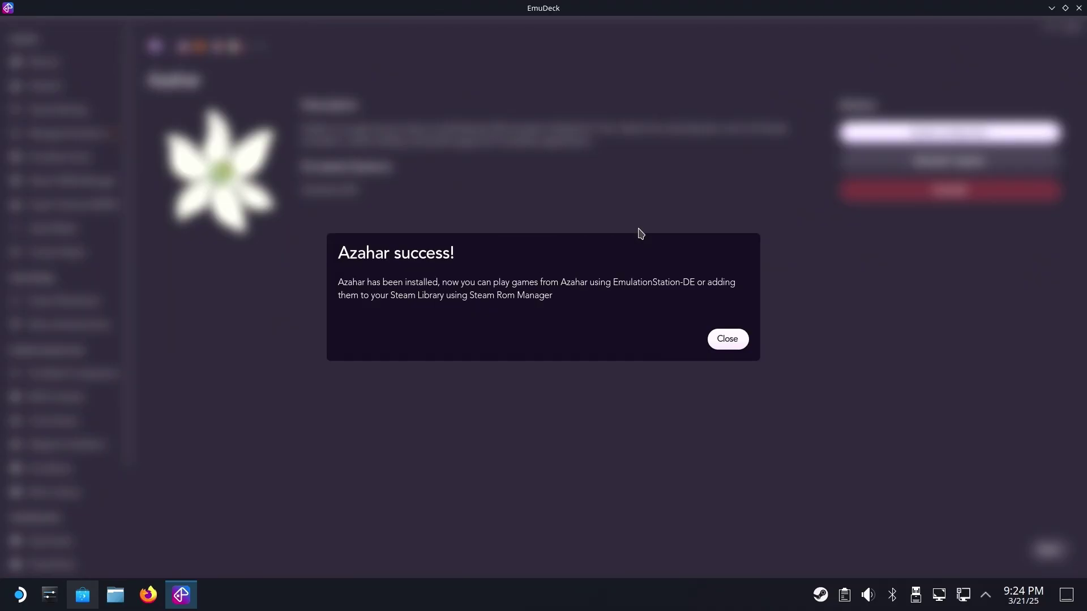
{"action": "left_click", "coordinate": [732, 343]}
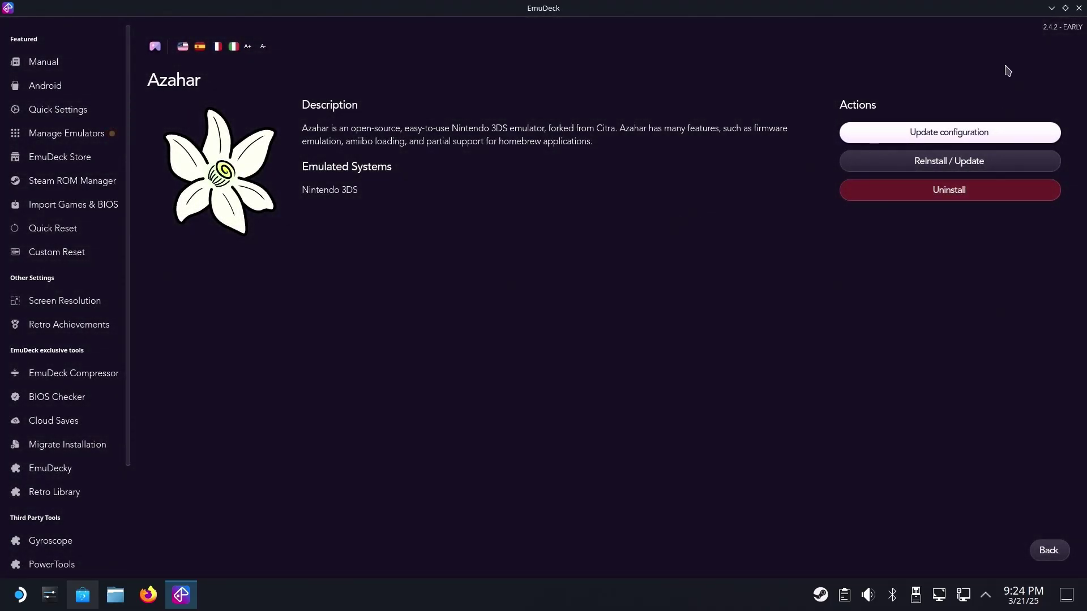
{"action": "left_click", "coordinate": [920, 135]}
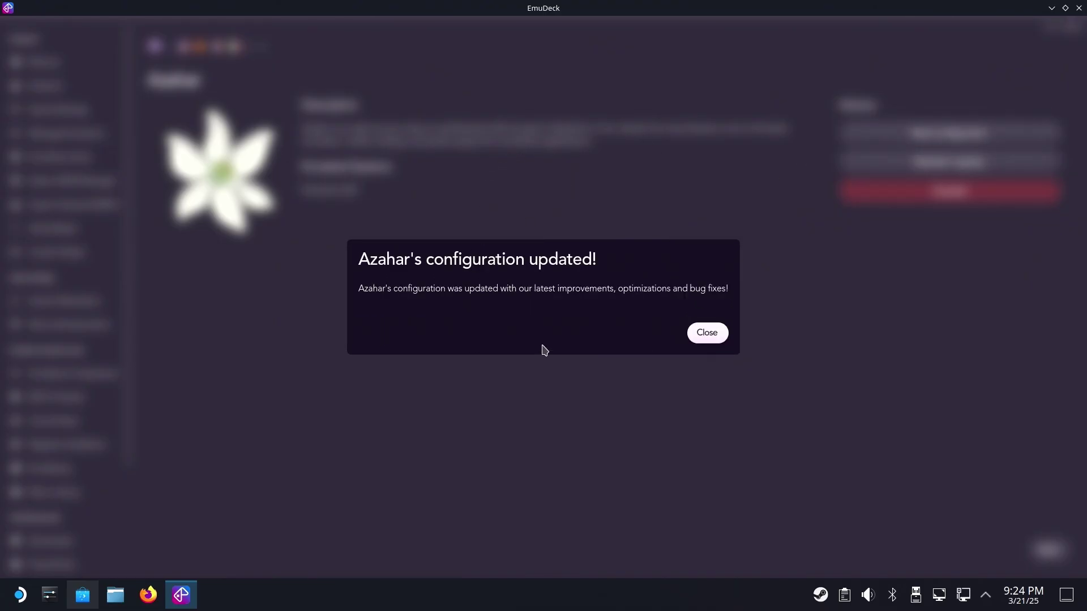
{"action": "left_click", "coordinate": [702, 337]}
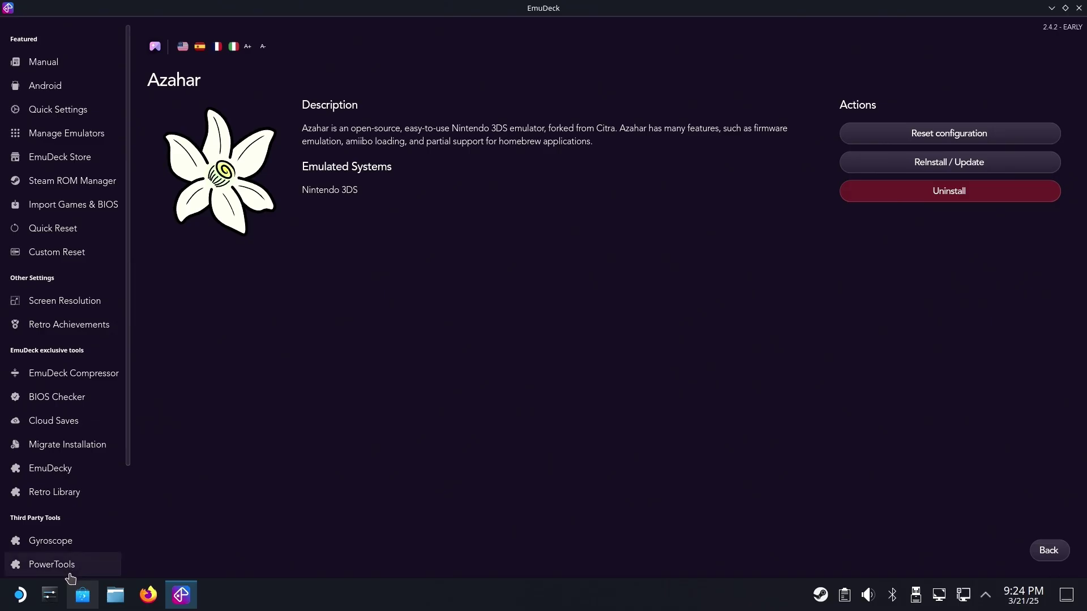
Open the file manager, close EmuDeck, and return the Steam Deck to Gaming Mode.
{"action": "left_click", "coordinate": [116, 595]}
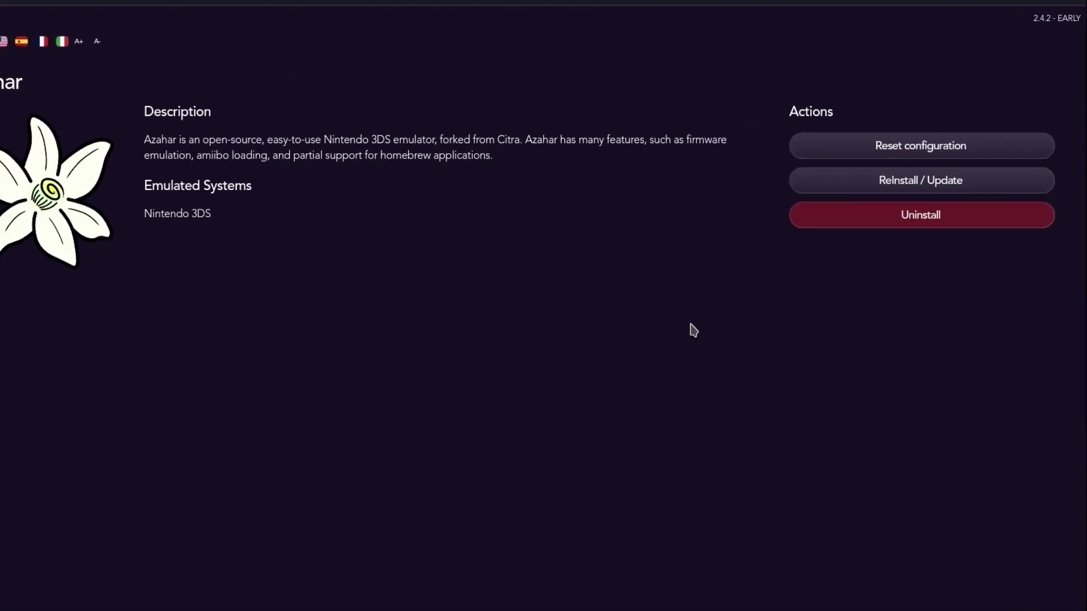
{"action": "left_click", "coordinate": [1078, 8]}
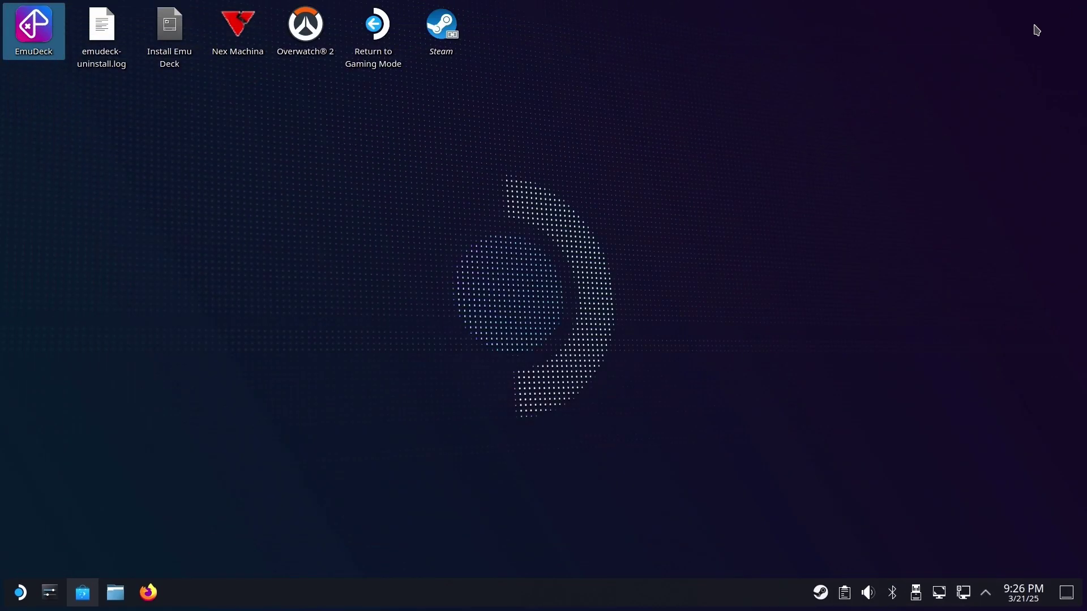
{"action": "double_click", "coordinate": [373, 31]}
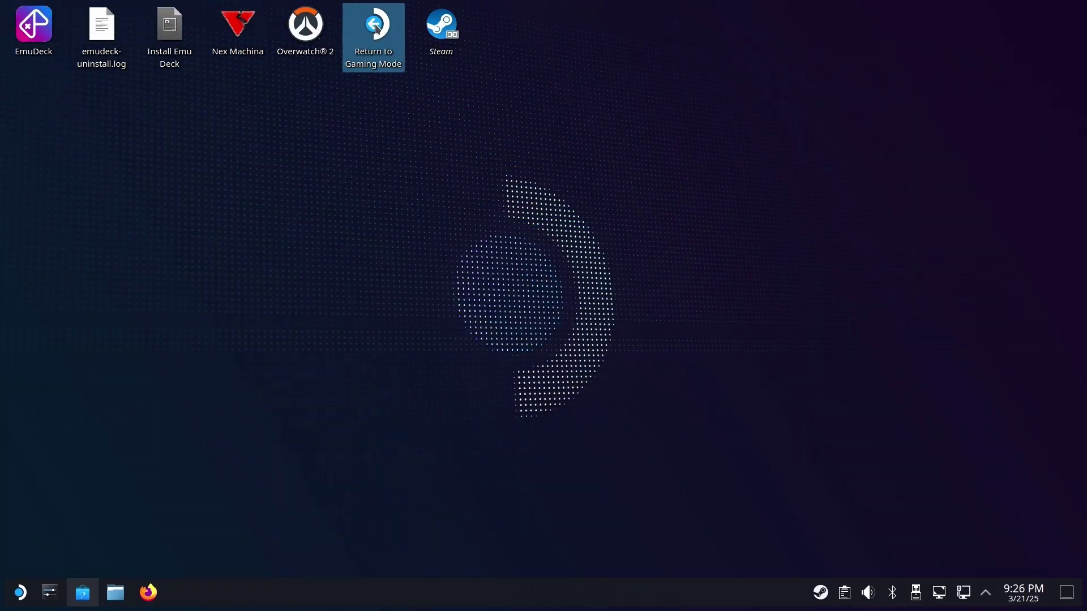
Look through the Recent Games row up to its final library entry.
{"action": "key", "text": "Right"}
{"action": "key", "text": "Right"}
{"action": "key", "text": "Right"}
{"action": "key", "text": "Right"}
{"action": "key", "text": "Right"}
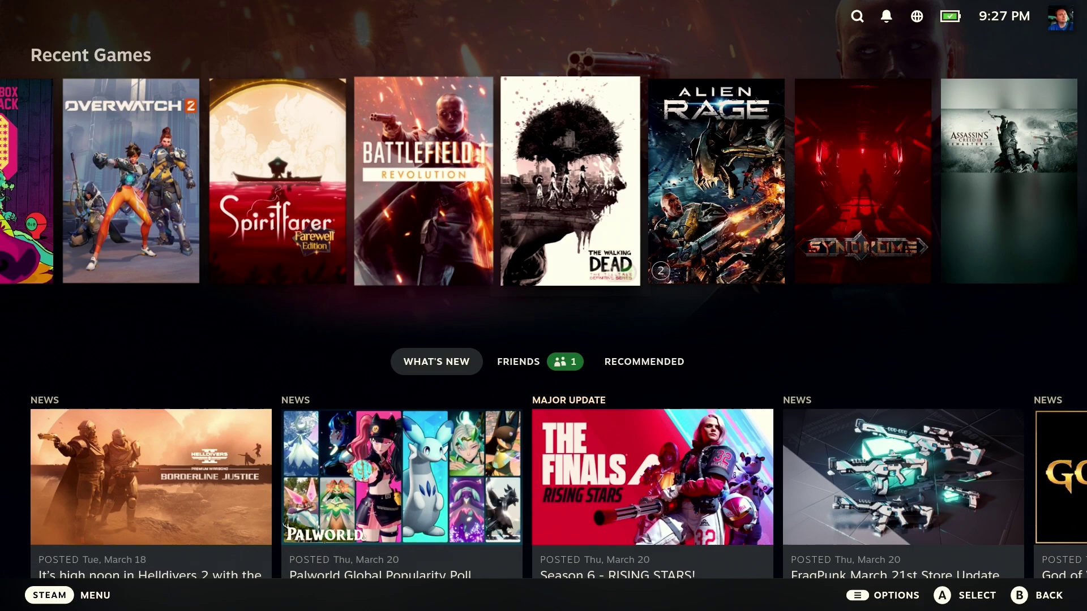
{"action": "key", "text": "Right"}
{"action": "key", "text": "Right"}
{"action": "key", "text": "Right"}
{"action": "key", "text": "Right"}
{"action": "key", "text": "Right"}
{"action": "key", "text": "Right"}
{"action": "key", "text": "Right"}
{"action": "key", "text": "Right"}
{"action": "key", "text": "Right"}
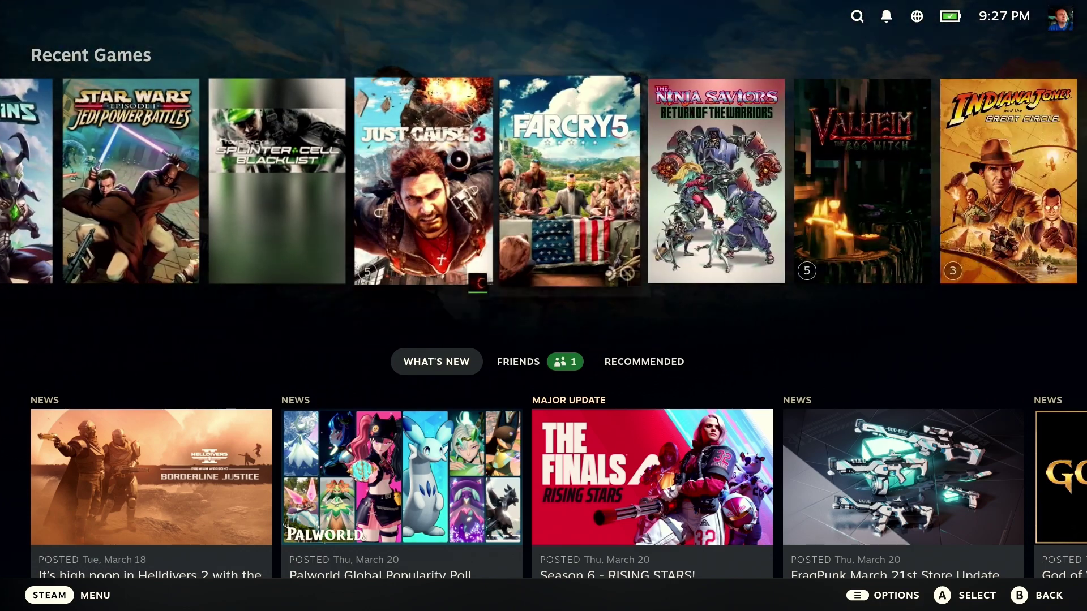
{"action": "key", "text": "Right"}
{"action": "key", "text": "Right"}
{"action": "key", "text": "Right"}
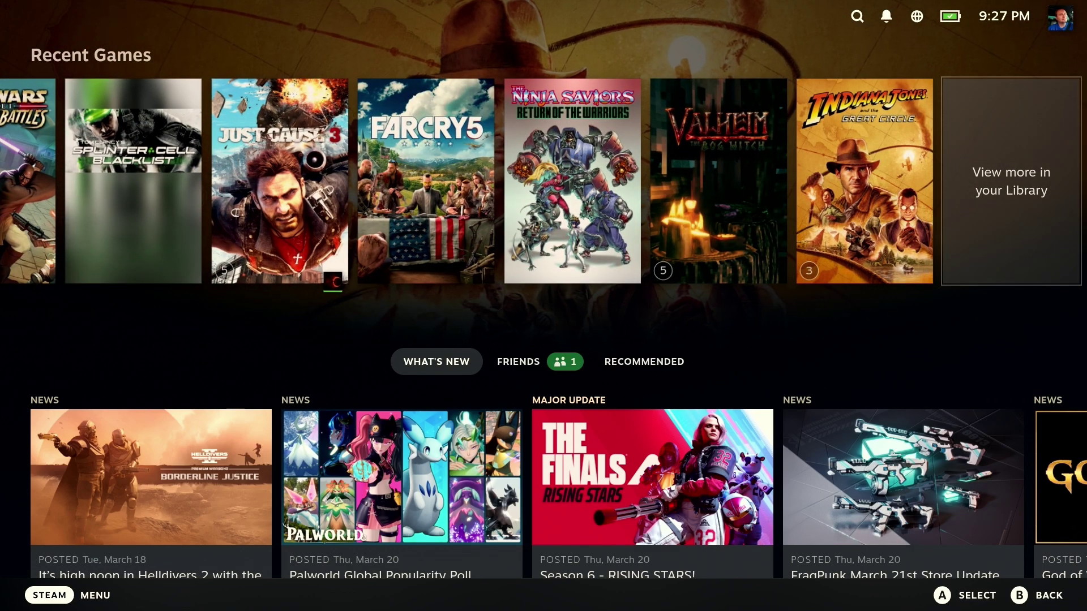
Show the Non-Steam games in the Steam library and decline adding the Chrome shortcut.
{"action": "key", "text": "ctrl+1"}
{"action": "key", "text": "Down"}
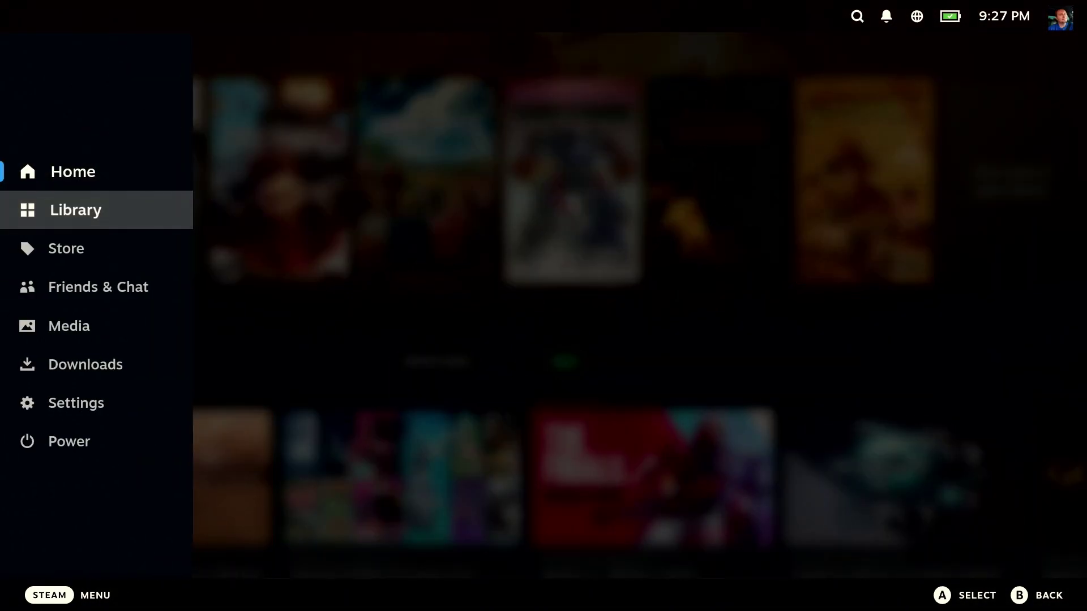
{"action": "key", "text": "Return"}
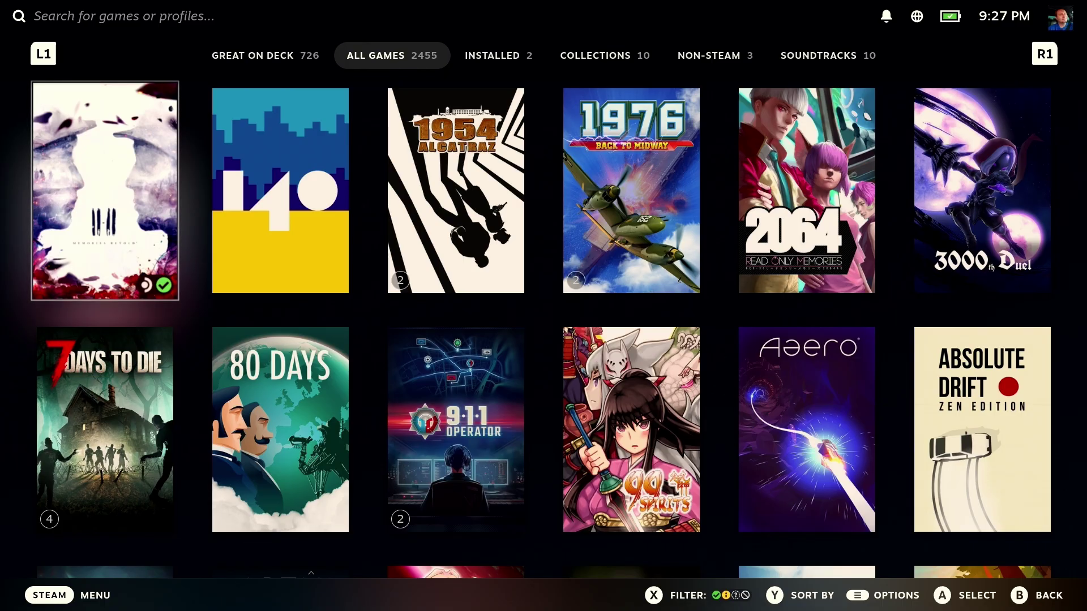
{"action": "key", "text": "Page_Down"}
{"action": "key", "text": "Page_Down"}
{"action": "key", "text": "Page_Down"}
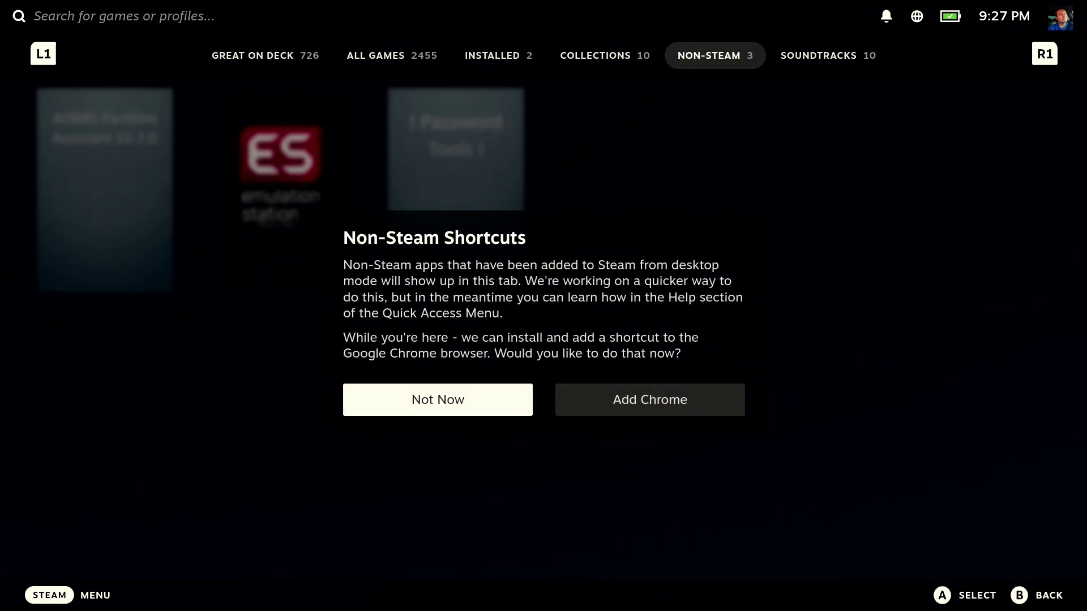
{"action": "key", "text": "Return"}
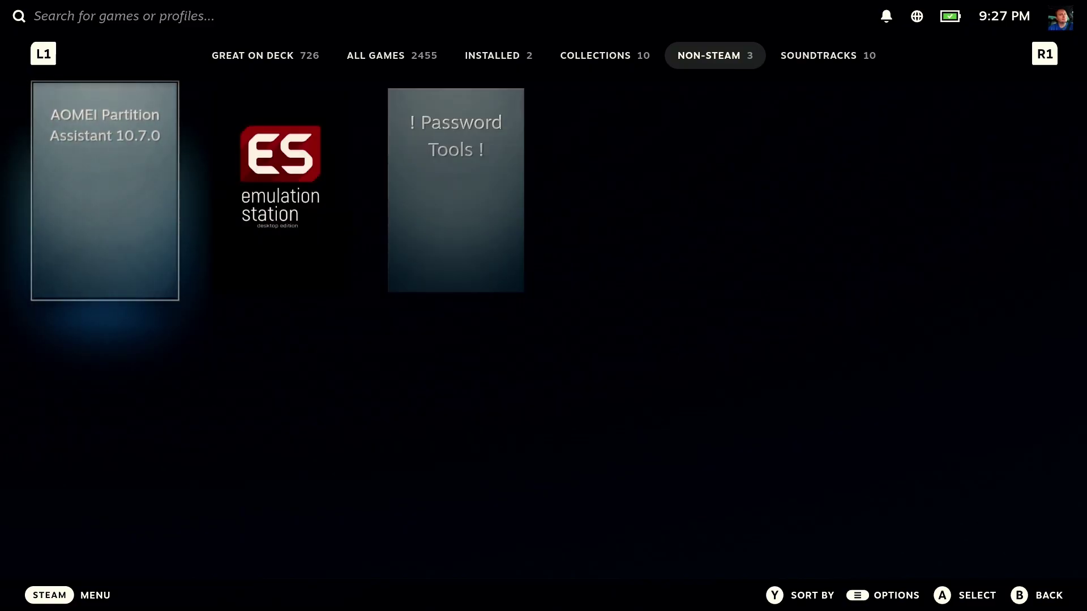
Launch EmulationStation Desktop Edition from the Non-Steam games and dismiss its startup message.
{"action": "key", "text": "Right"}
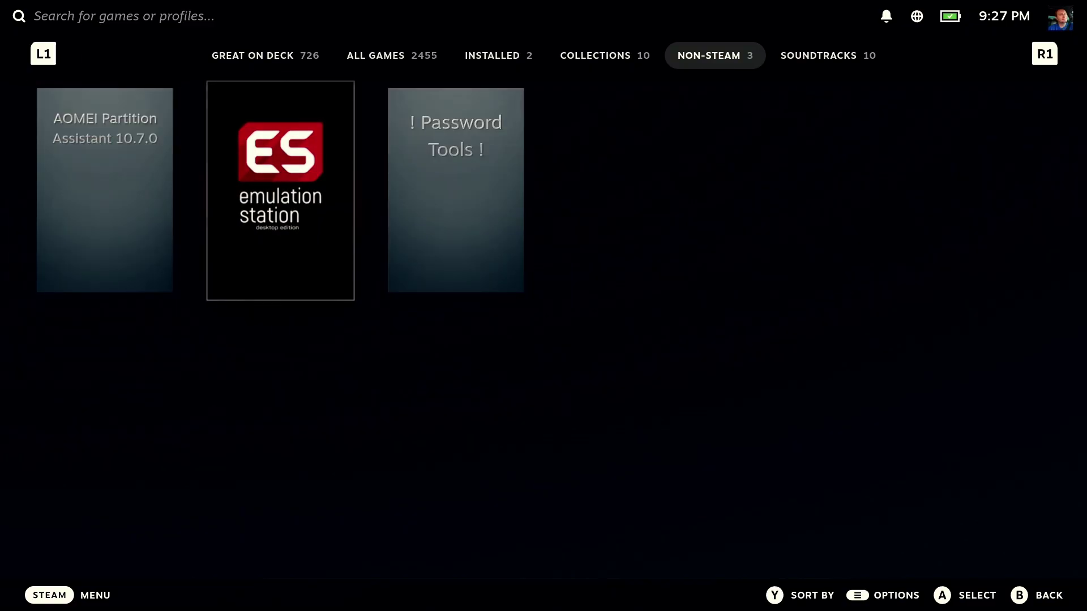
{"action": "key", "text": "Return"}
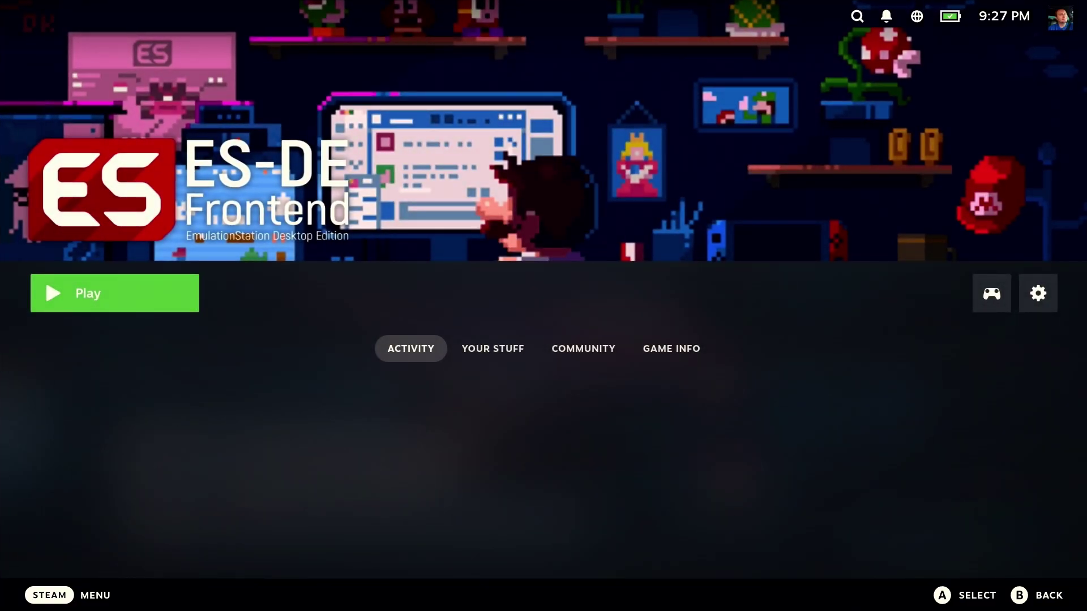
{"action": "key", "text": "Return"}
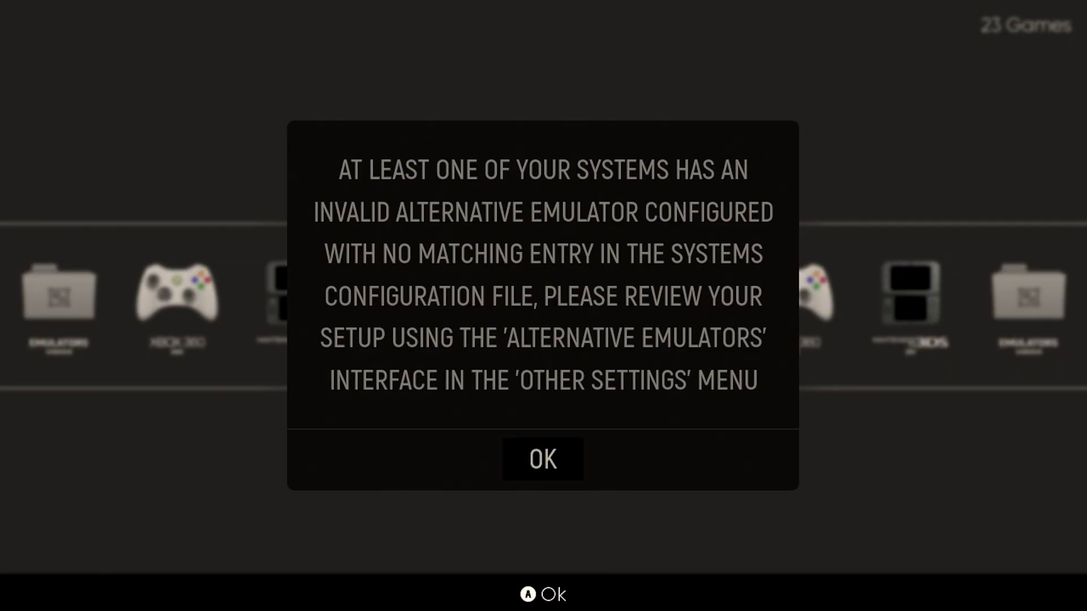
{"action": "key", "text": "Return"}
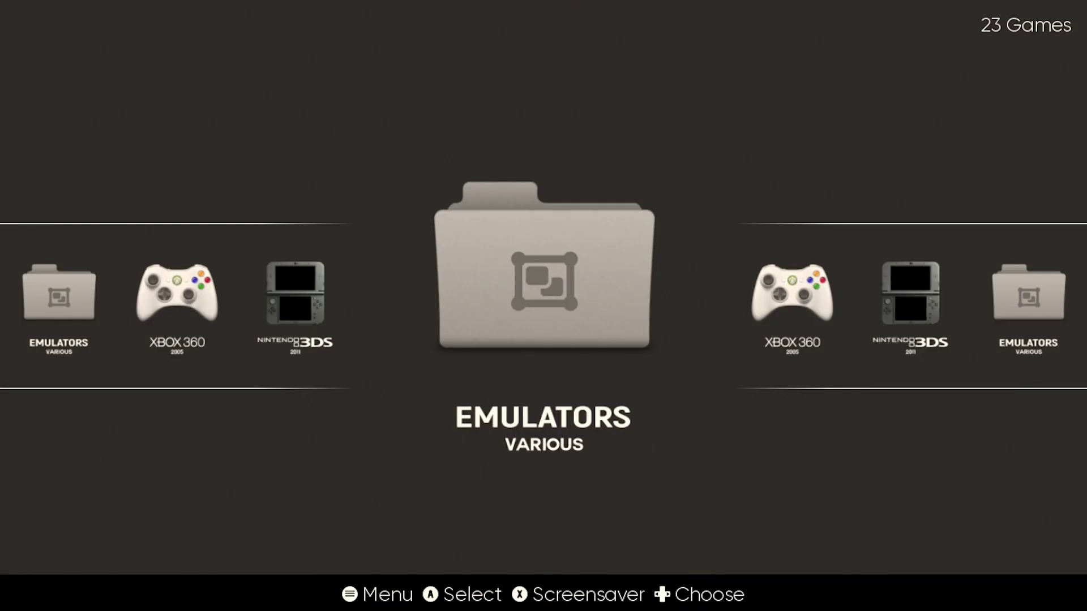
Set the alternative emulator for the n3ds system to Azahar (Standalone) in ES-DE's other settings.
{"action": "key", "text": "Escape"}
{"action": "key", "text": "Down"}
{"action": "key", "text": "Down"}
{"action": "key", "text": "Down"}
{"action": "key", "text": "Down"}
{"action": "key", "text": "Down"}
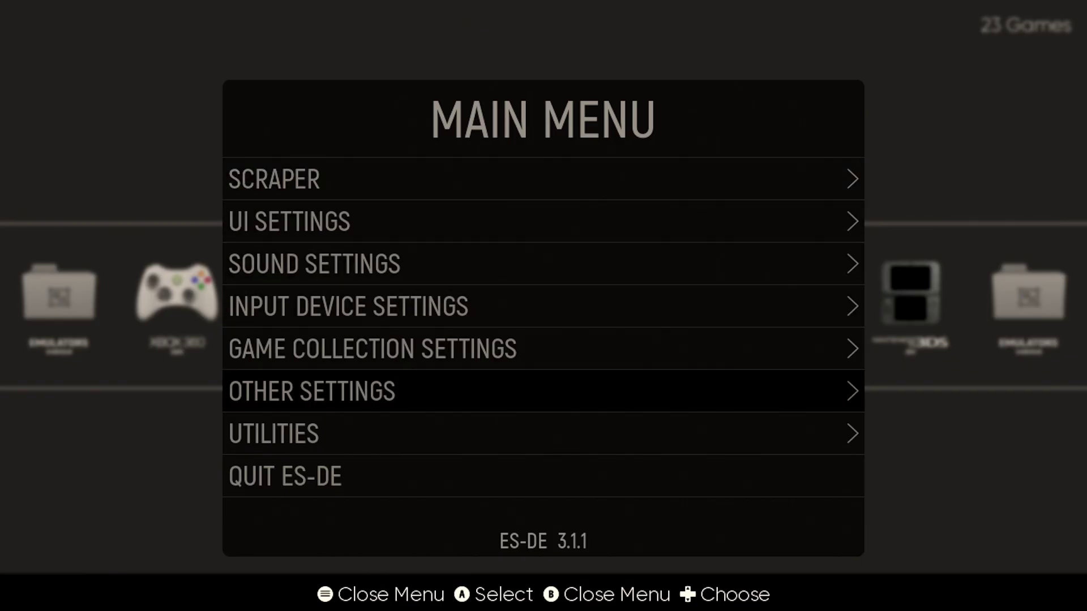
{"action": "key", "text": "Return"}
{"action": "key", "text": "Return"}
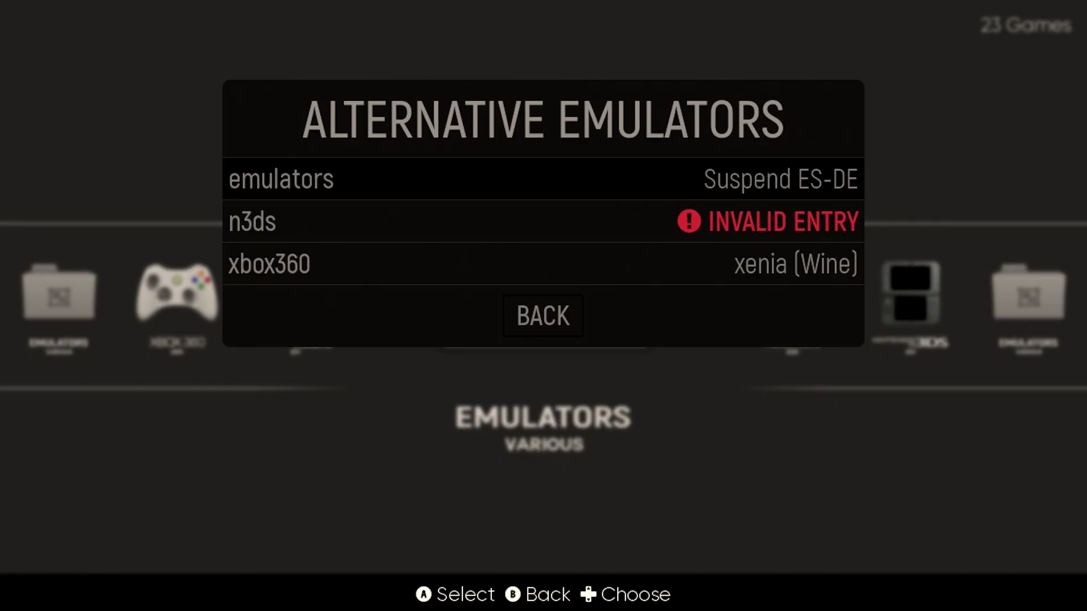
{"action": "key", "text": "Down"}
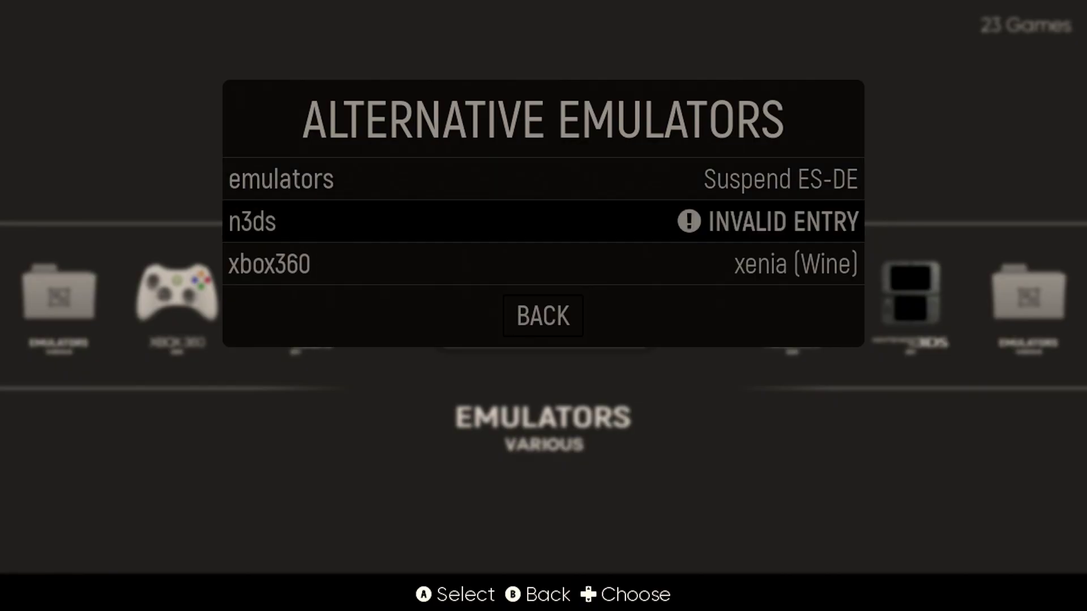
{"action": "key", "text": "Return"}
{"action": "key", "text": "Down"}
{"action": "key", "text": "Down"}
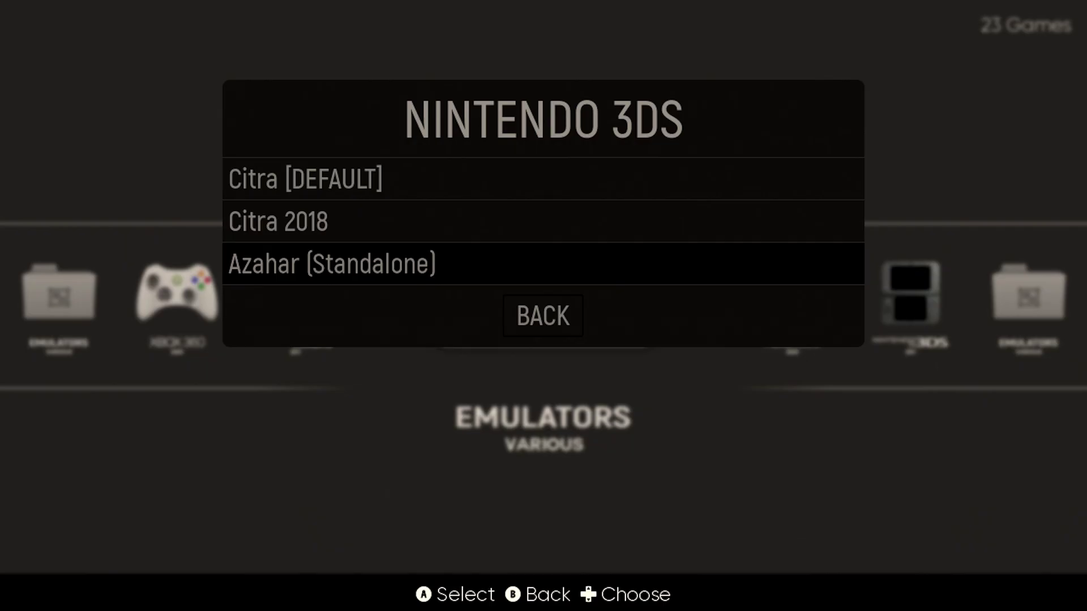
{"action": "key", "text": "Return"}
{"action": "key", "text": "Down"}
{"action": "key", "text": "Down"}
{"action": "key", "text": "Return"}
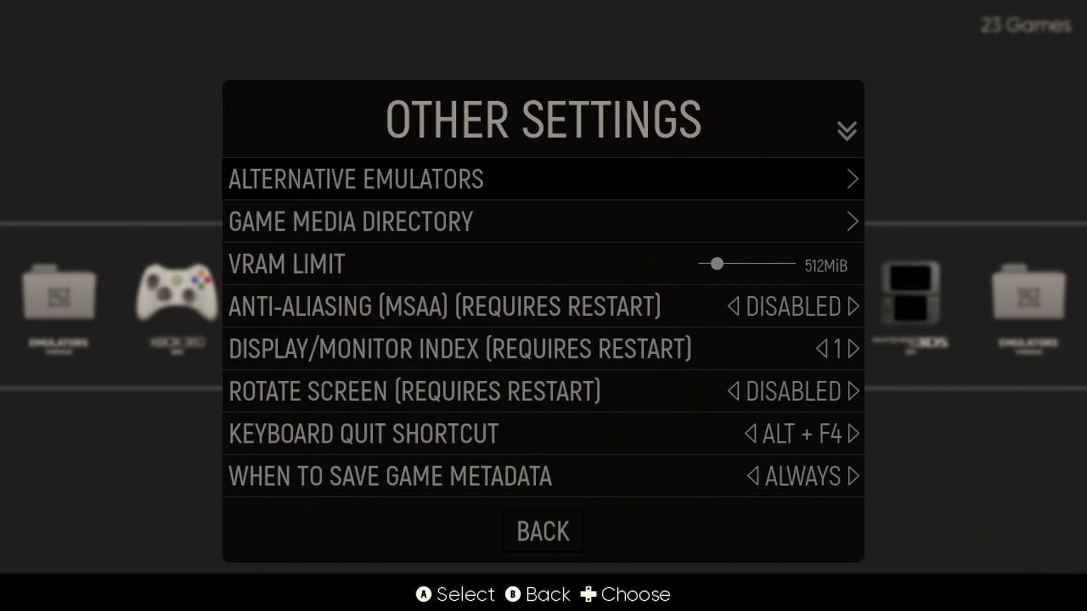
Leave the Other Settings and close the main menu to return to the system selection.
{"action": "key", "text": "Down"}
{"action": "key", "text": "Down"}
{"action": "key", "text": "Down"}
{"action": "key", "text": "Down"}
{"action": "key", "text": "Down"}
{"action": "key", "text": "Down"}
{"action": "key", "text": "Down"}
{"action": "key", "text": "Down"}
{"action": "key", "text": "Down"}
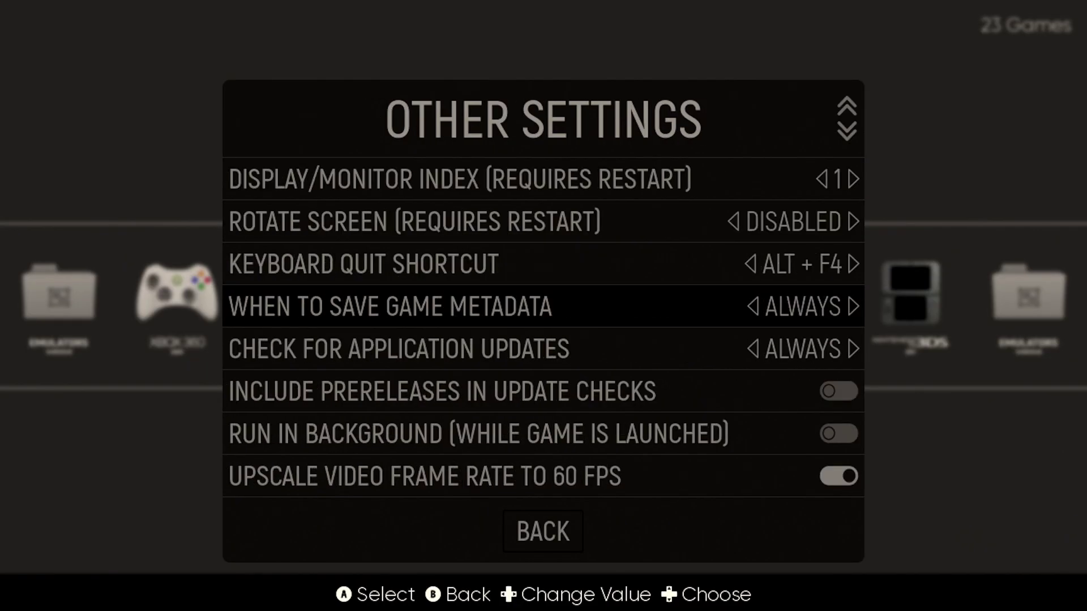
{"action": "key", "text": "Down"}
{"action": "key", "text": "Down"}
{"action": "key", "text": "Down"}
{"action": "key", "text": "Down"}
{"action": "key", "text": "Down"}
{"action": "key", "text": "Down"}
{"action": "key", "text": "Down"}
{"action": "key", "text": "Down"}
{"action": "key", "text": "Down"}
{"action": "key", "text": "Down"}
{"action": "key", "text": "Down"}
{"action": "key", "text": "Down"}
{"action": "key", "text": "Down"}
{"action": "key", "text": "Down"}
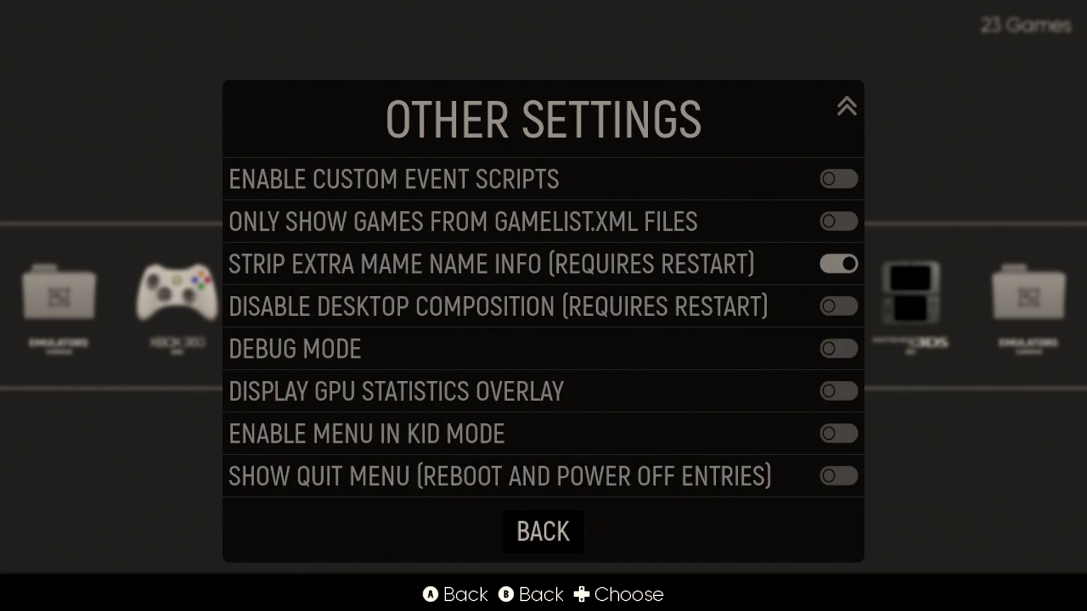
{"action": "key", "text": "Return"}
{"action": "key", "text": "Escape"}
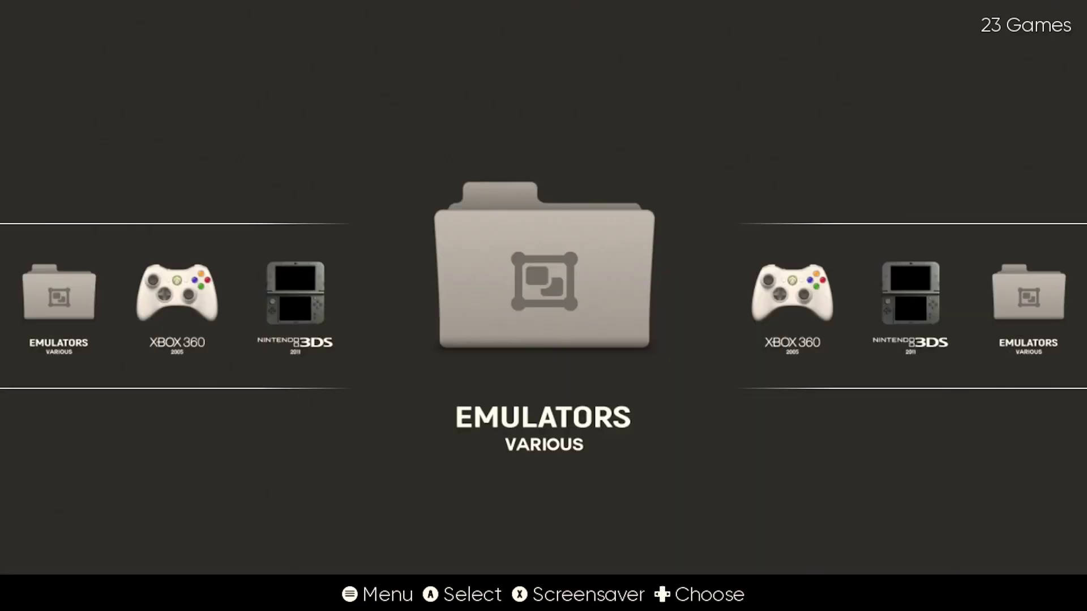
Launch Nano Assault (USA) from the Nintendo 3DS games and choose the first New Game slot.
{"action": "key", "text": "Left"}
{"action": "key", "text": "Return"}
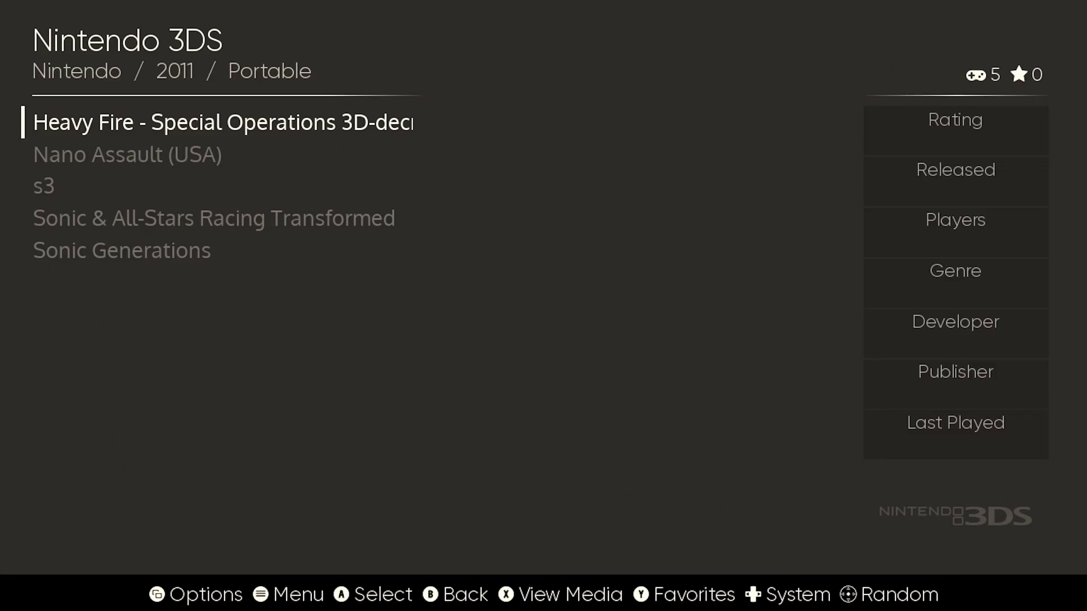
{"action": "key", "text": "Down"}
{"action": "key", "text": "Down"}
{"action": "key", "text": "Down"}
{"action": "key", "text": "Down"}
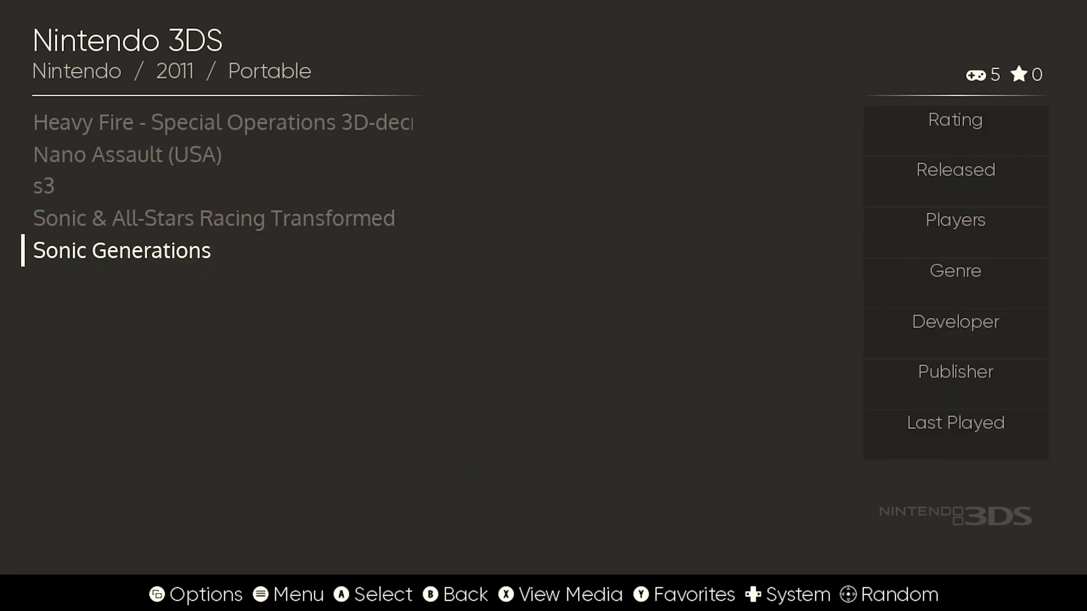
{"action": "key", "text": "Up"}
{"action": "key", "text": "Up"}
{"action": "key", "text": "Up"}
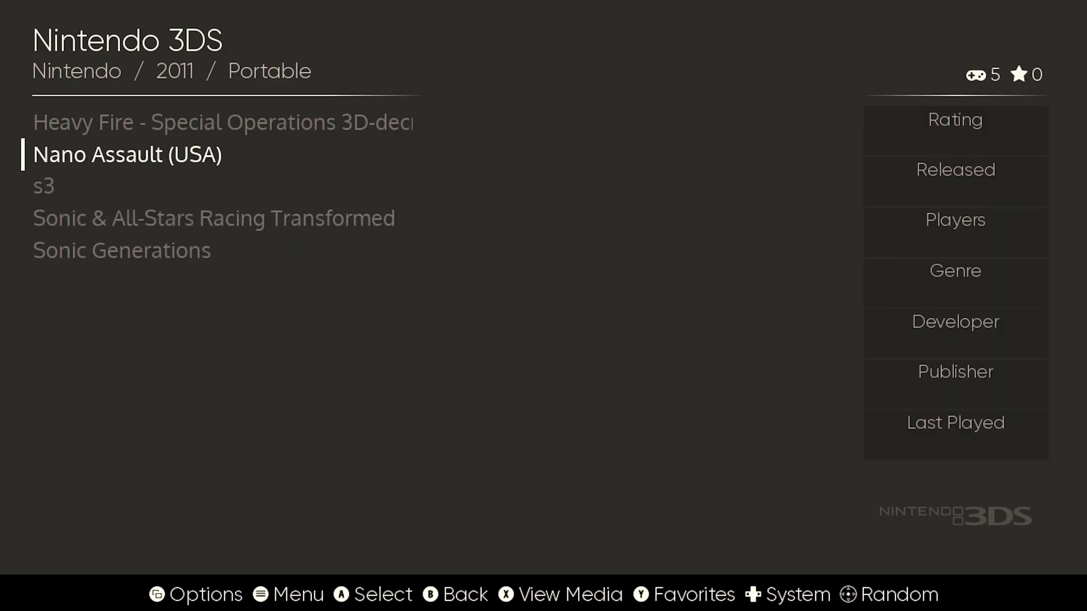
{"action": "key", "text": "Return"}
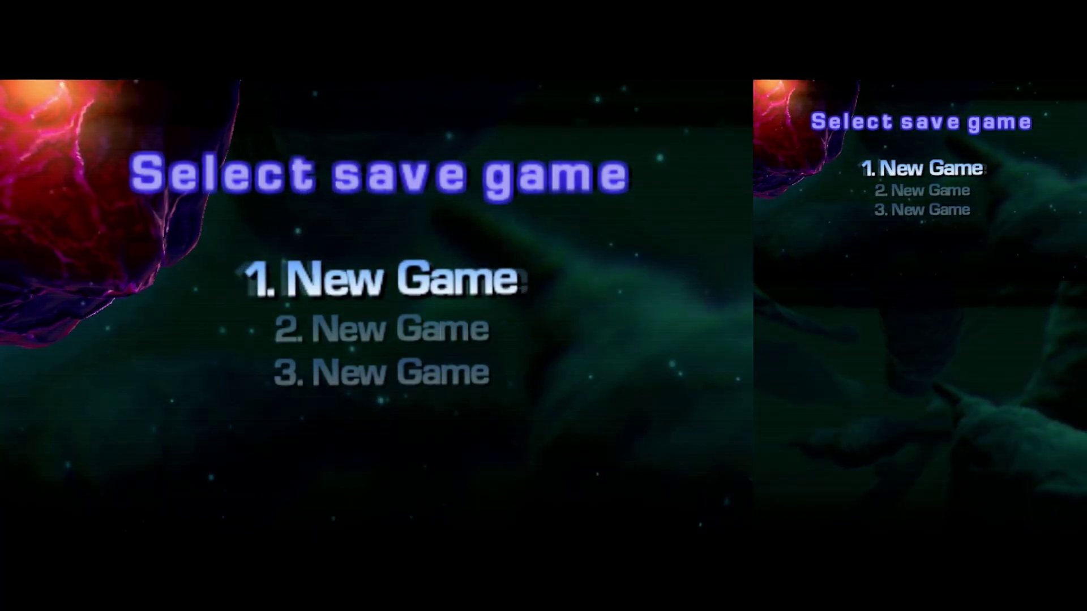
{"action": "key", "text": "Return"}
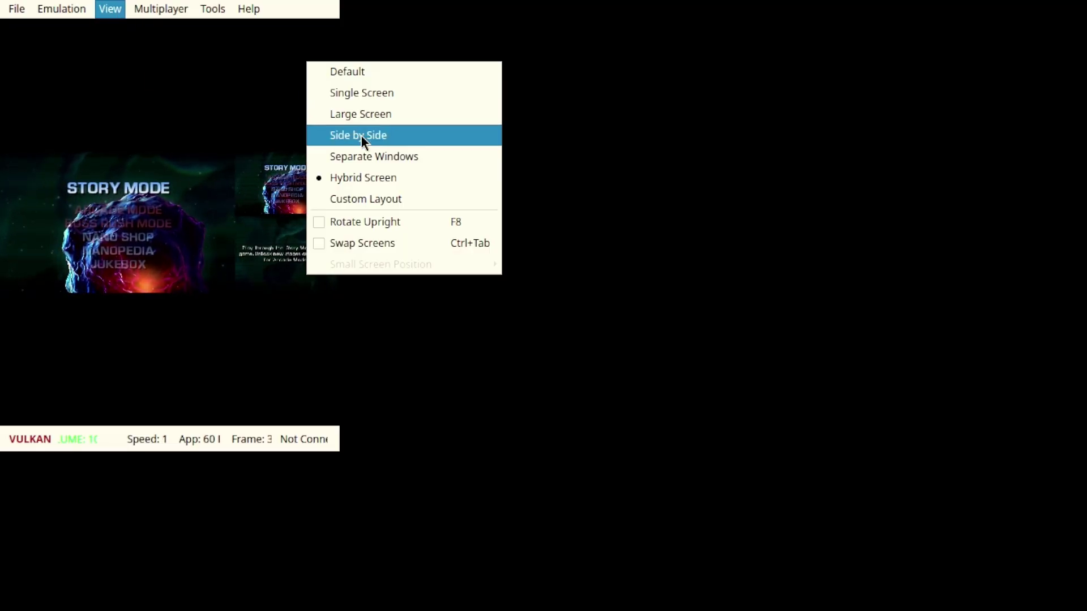
Change the emulator's screen layout to Side by Side.
{"action": "left_click", "coordinate": [362, 134]}
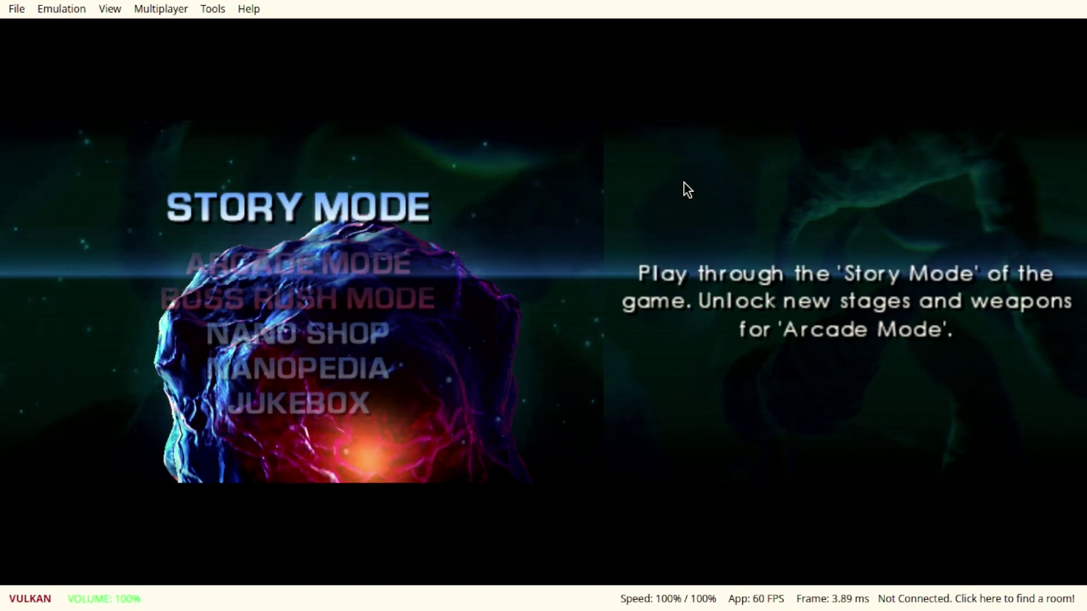
Try the Single Screen layout for the running game.
{"action": "left_click", "coordinate": [107, 9]}
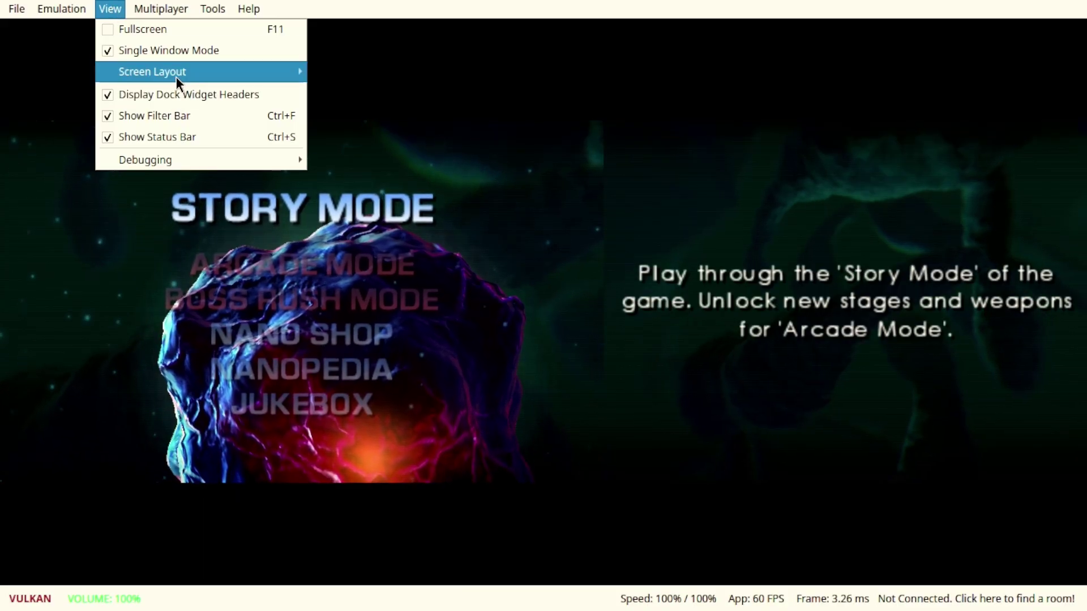
{"action": "mouse_move", "coordinate": [176, 73]}
{"action": "left_click", "coordinate": [396, 96]}
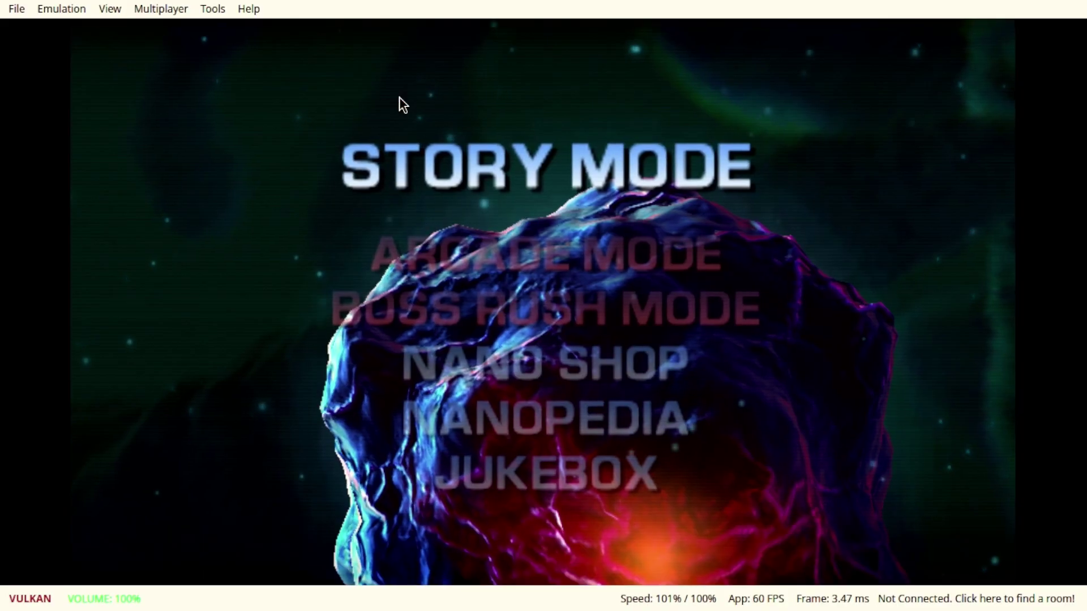
Change the screen layout to Hybrid Screen and start Story Mode in Nano Assault.
{"action": "left_click", "coordinate": [109, 9]}
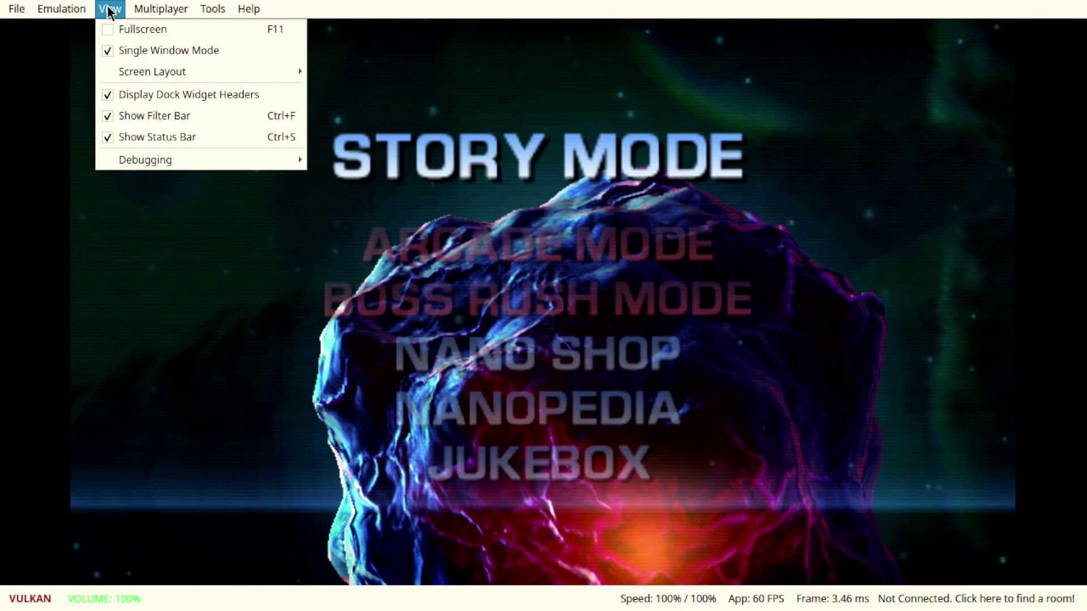
{"action": "mouse_move", "coordinate": [148, 67]}
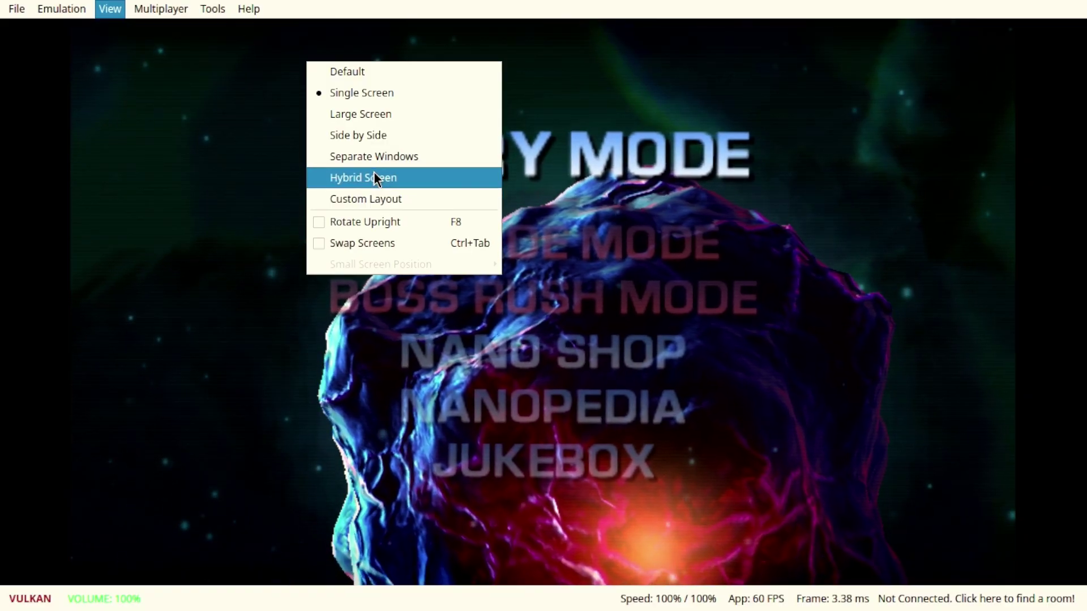
{"action": "left_click", "coordinate": [376, 178]}
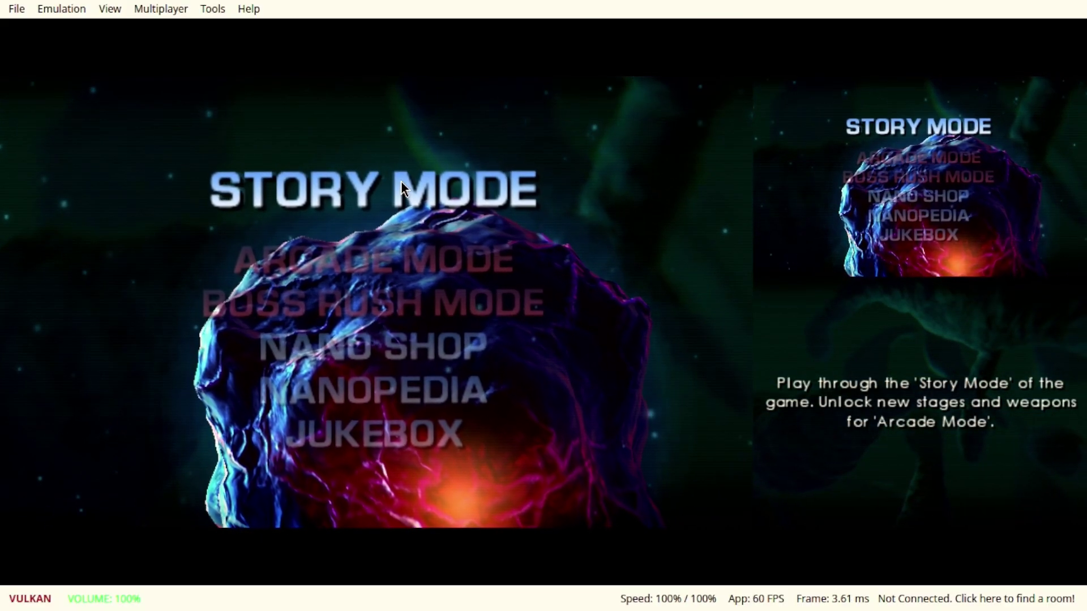
{"action": "key", "text": "a"}
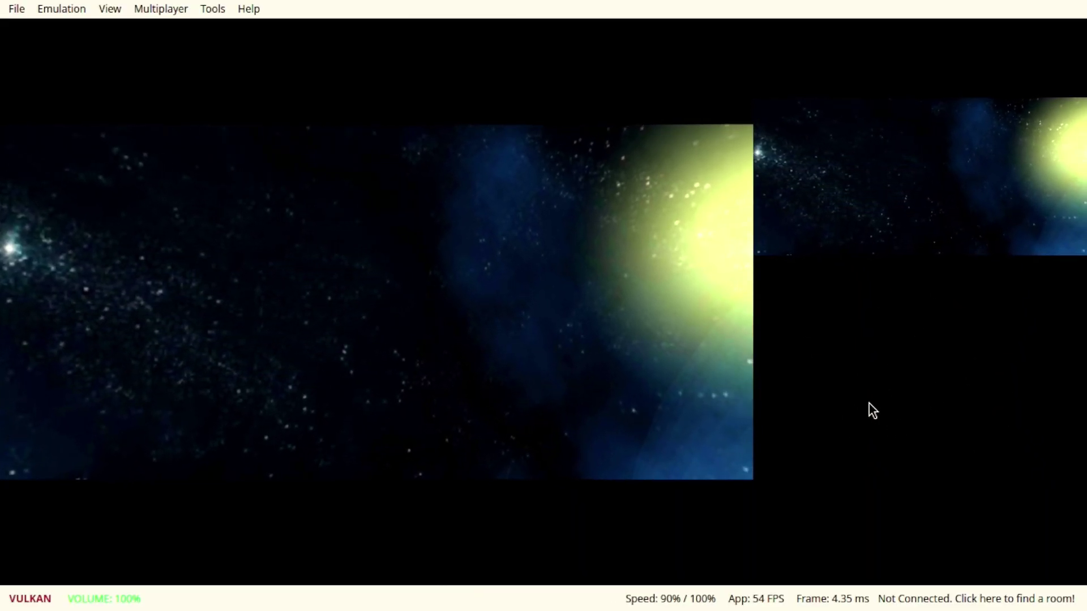
Examine the graphics enhancement options in the emulator configuration, including internal resolution, post-processing shader and texture filter.
{"action": "left_click", "coordinate": [54, 16]}
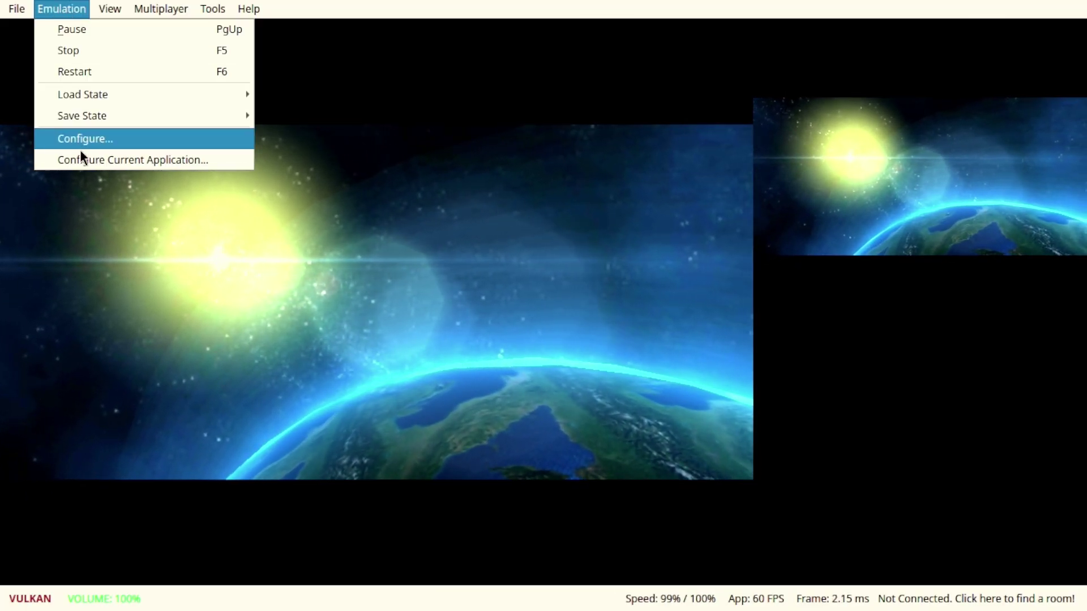
{"action": "left_click", "coordinate": [80, 145]}
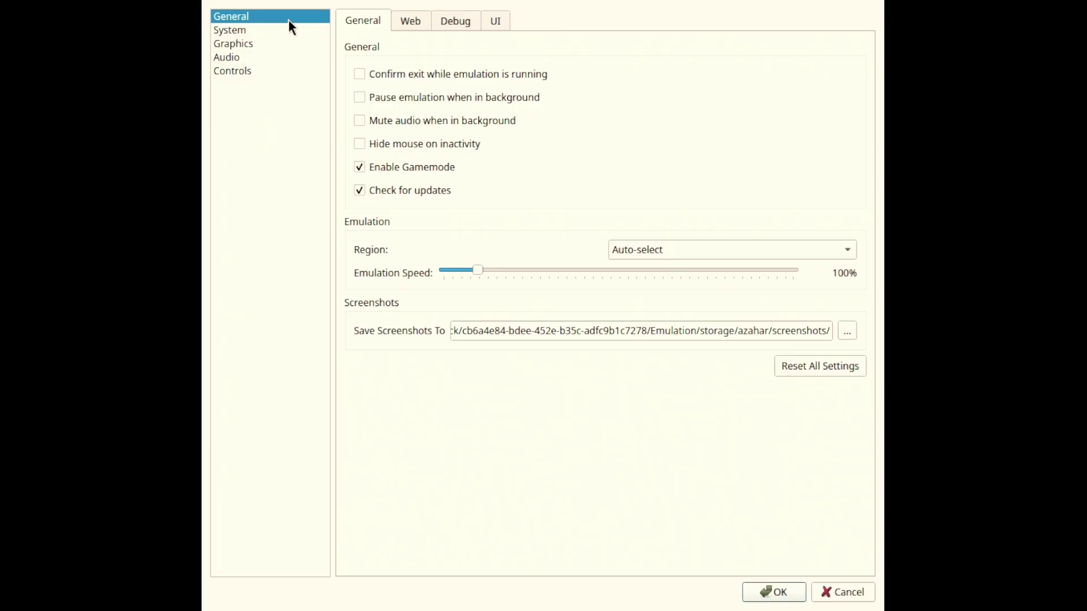
{"action": "left_click", "coordinate": [237, 45]}
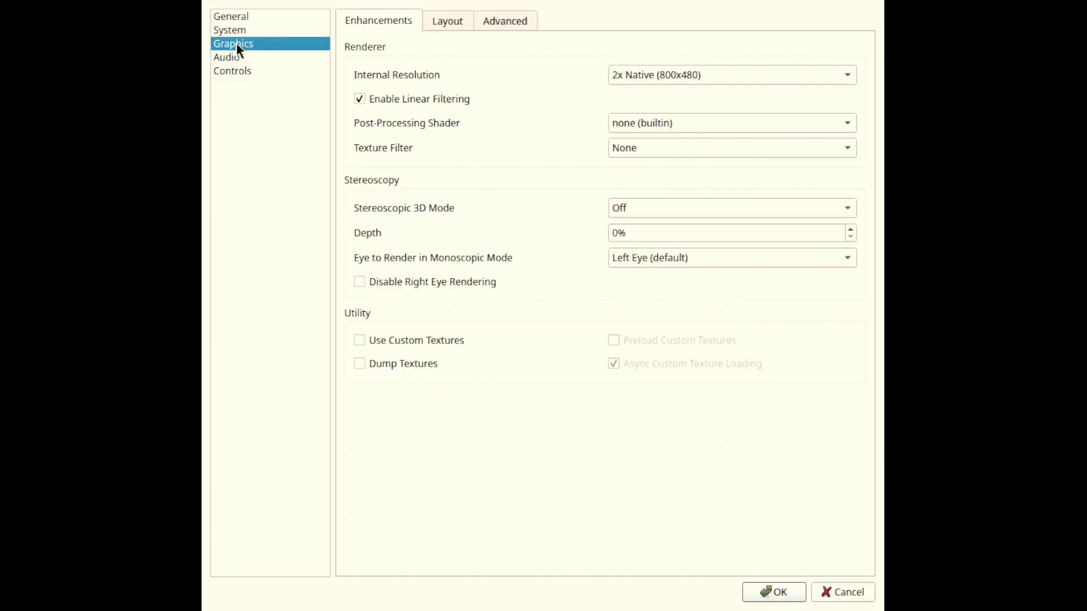
{"action": "left_click", "coordinate": [682, 75]}
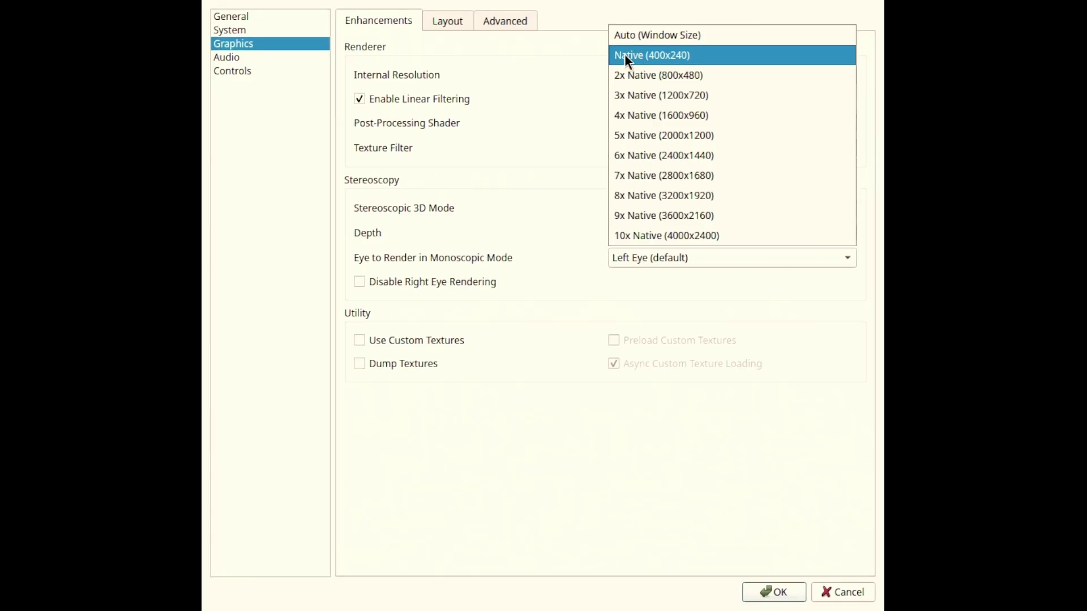
{"action": "left_click", "coordinate": [570, 78]}
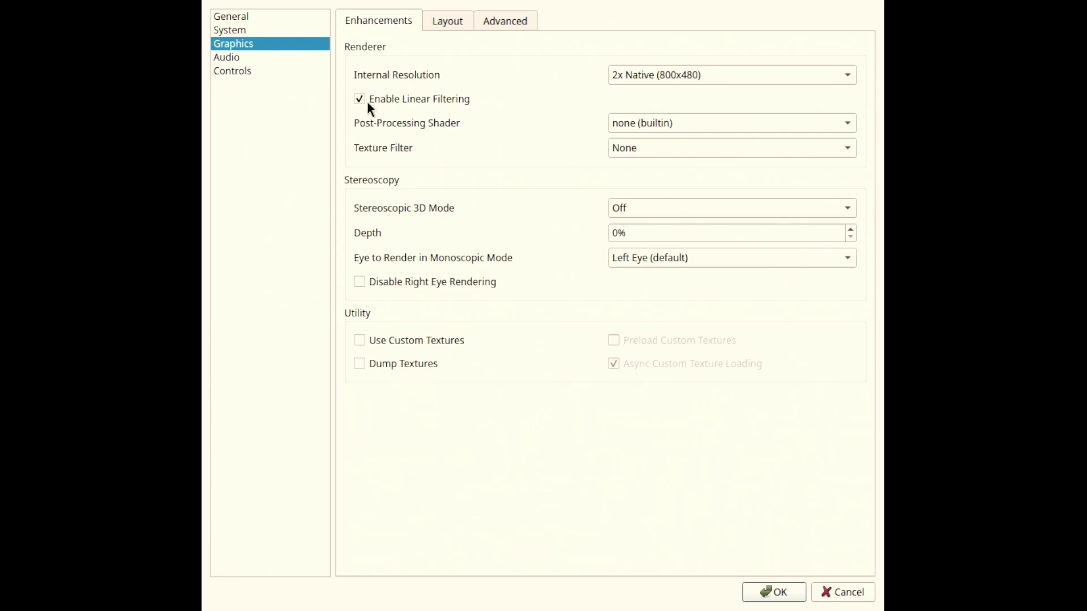
{"action": "left_click", "coordinate": [655, 120]}
{"action": "left_click", "coordinate": [652, 143]}
{"action": "left_click", "coordinate": [653, 143]}
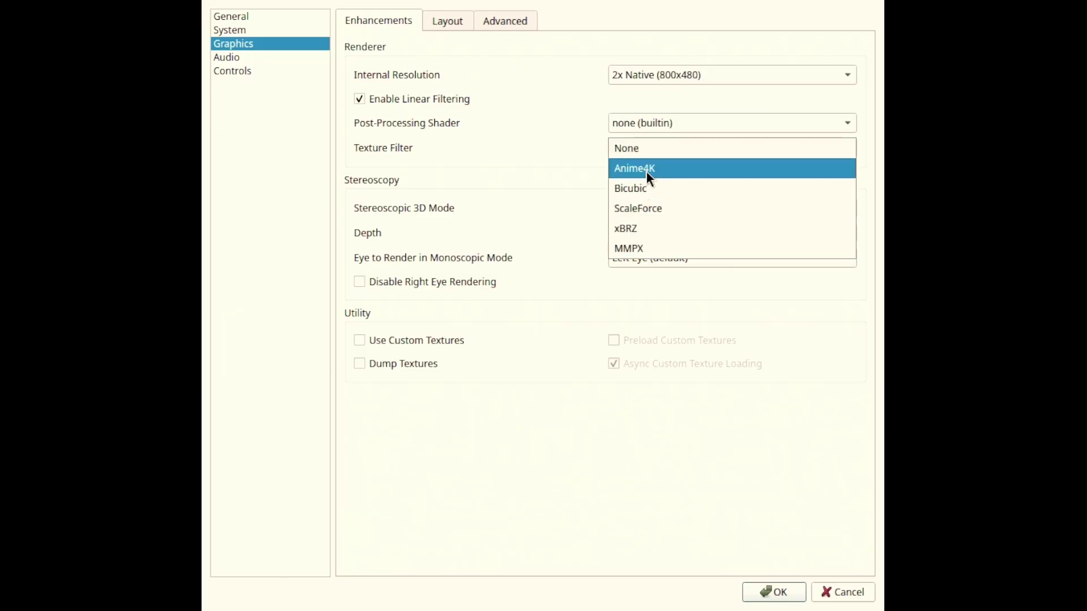
{"action": "left_click", "coordinate": [548, 140]}
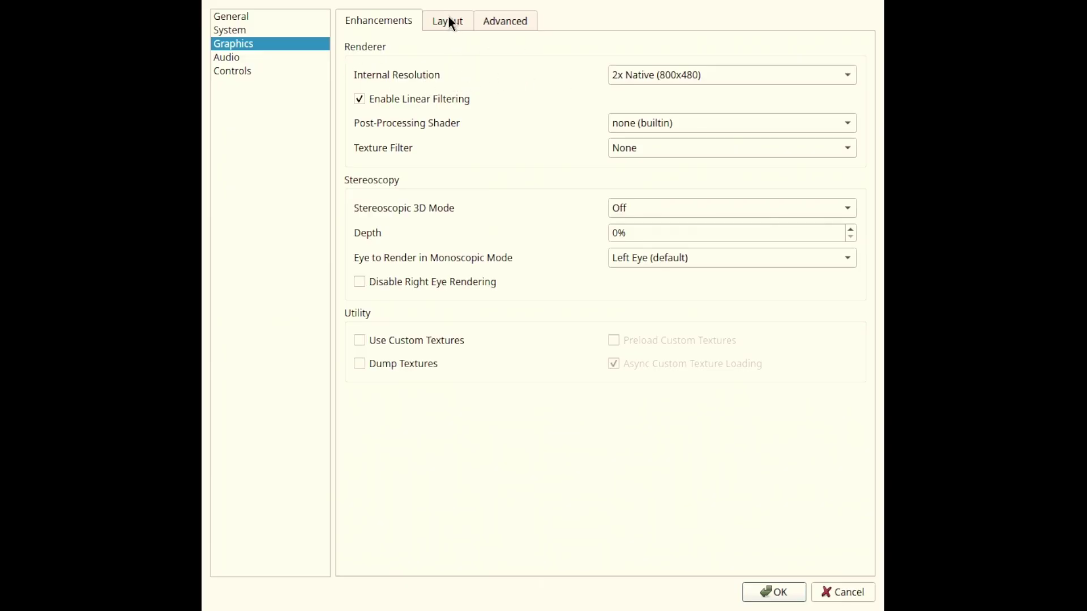
Look through the advanced graphics, audio, controls and general settings in the emulator configuration.
{"action": "left_click", "coordinate": [499, 22]}
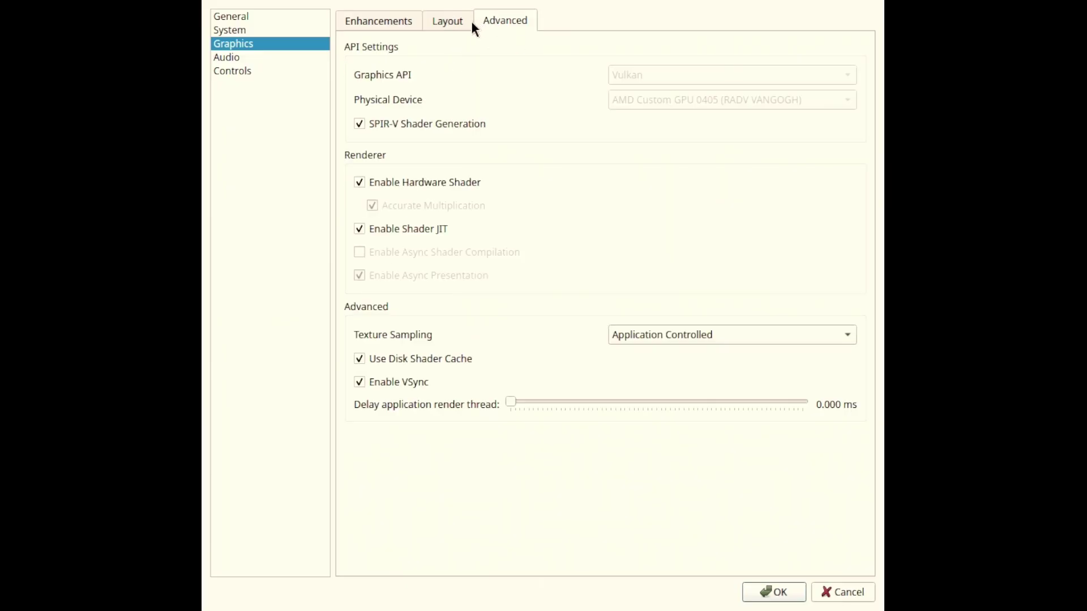
{"action": "left_click", "coordinate": [385, 30]}
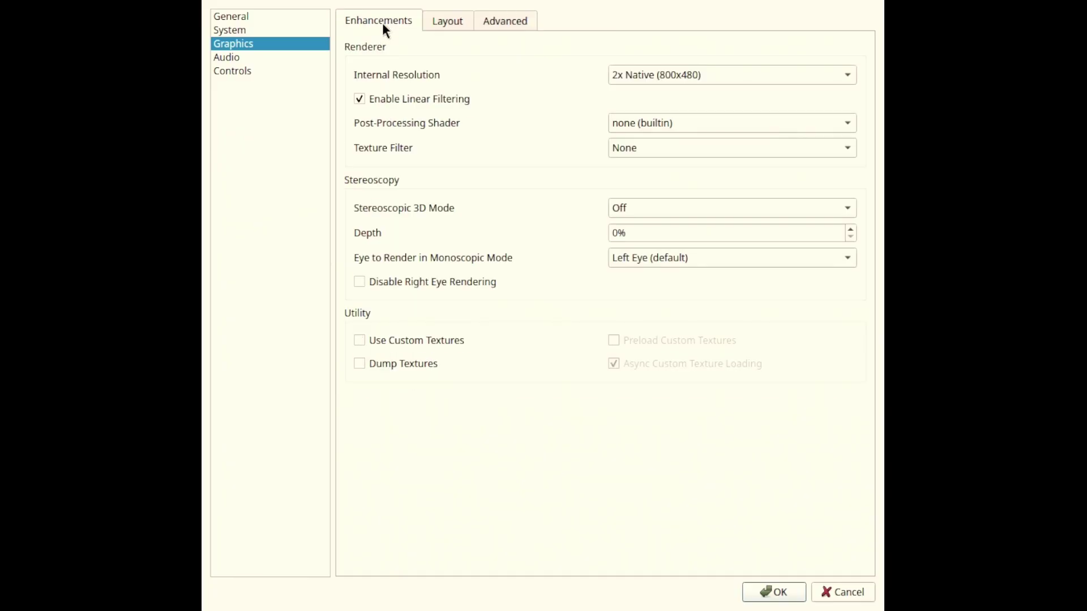
{"action": "left_click", "coordinate": [228, 57]}
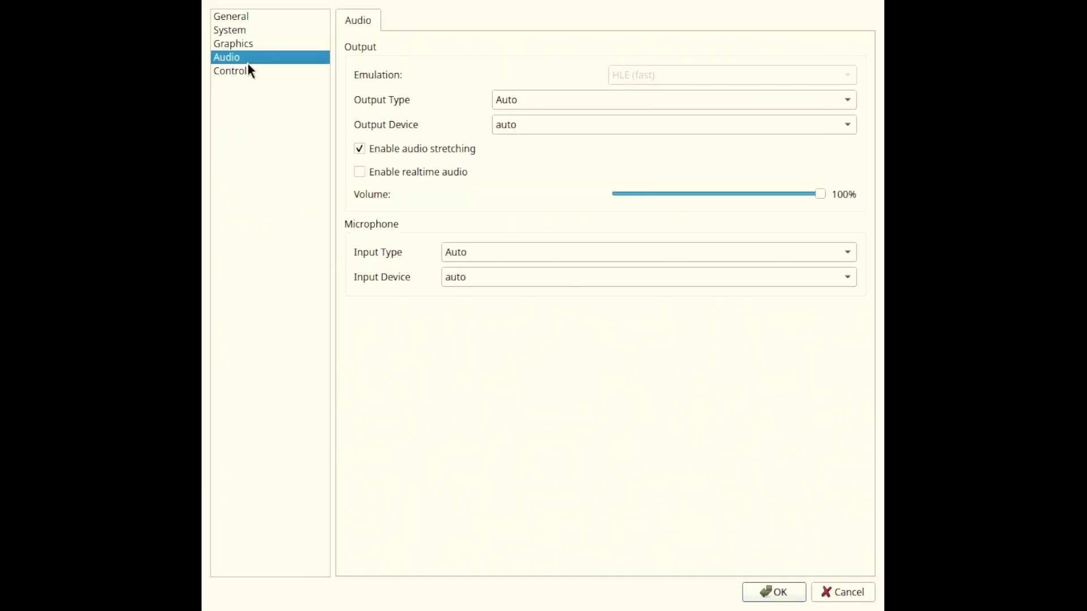
{"action": "left_click", "coordinate": [240, 72]}
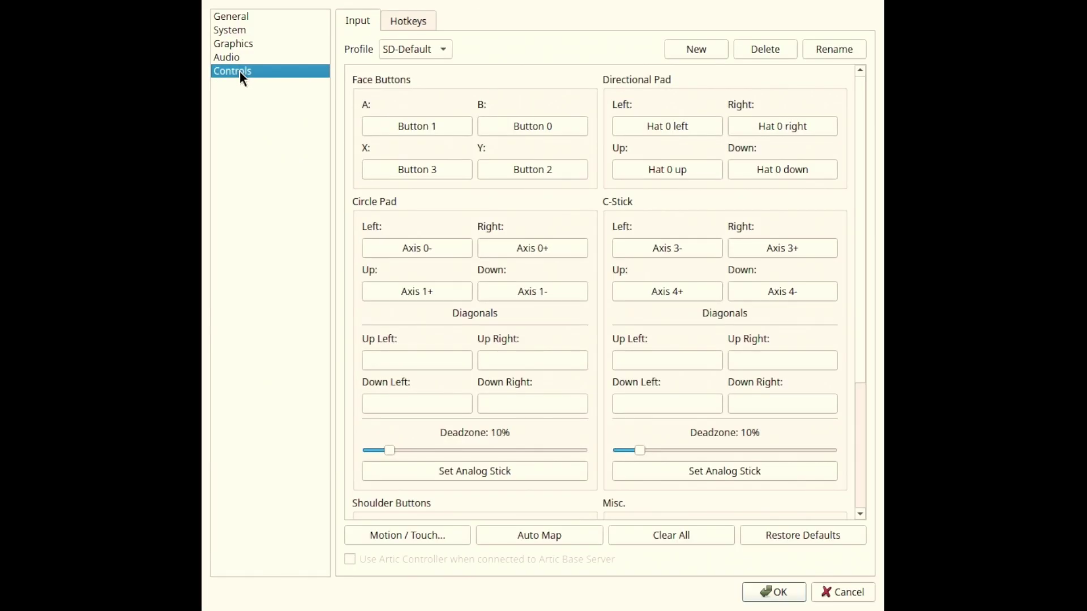
{"action": "left_click", "coordinate": [244, 17]}
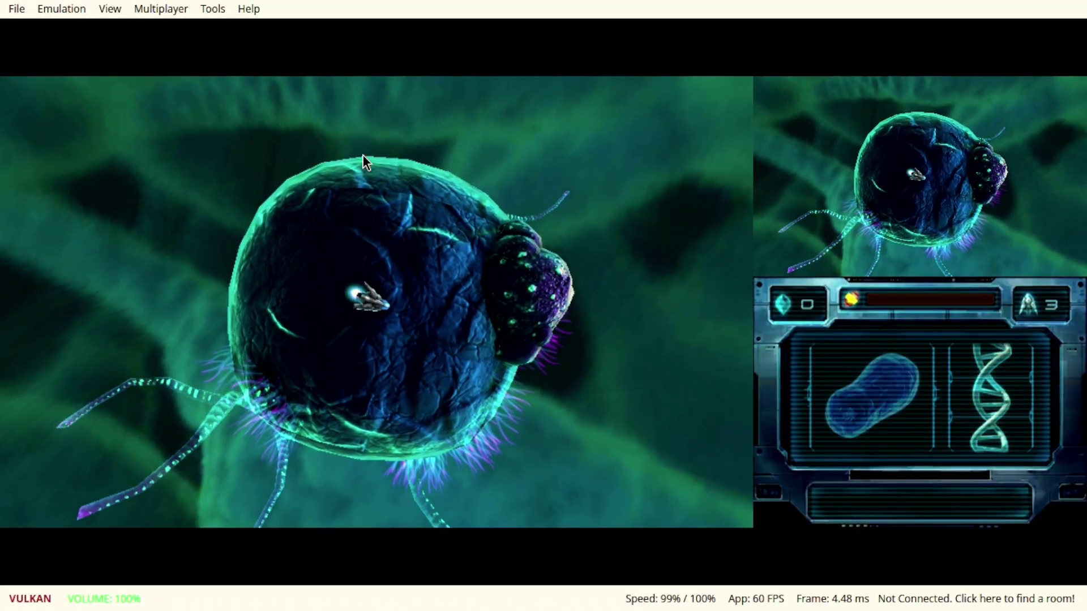
Set the emulator's screen layout to Single Screen during gameplay.
{"action": "left_click", "coordinate": [118, 9]}
{"action": "mouse_move", "coordinate": [123, 77]}
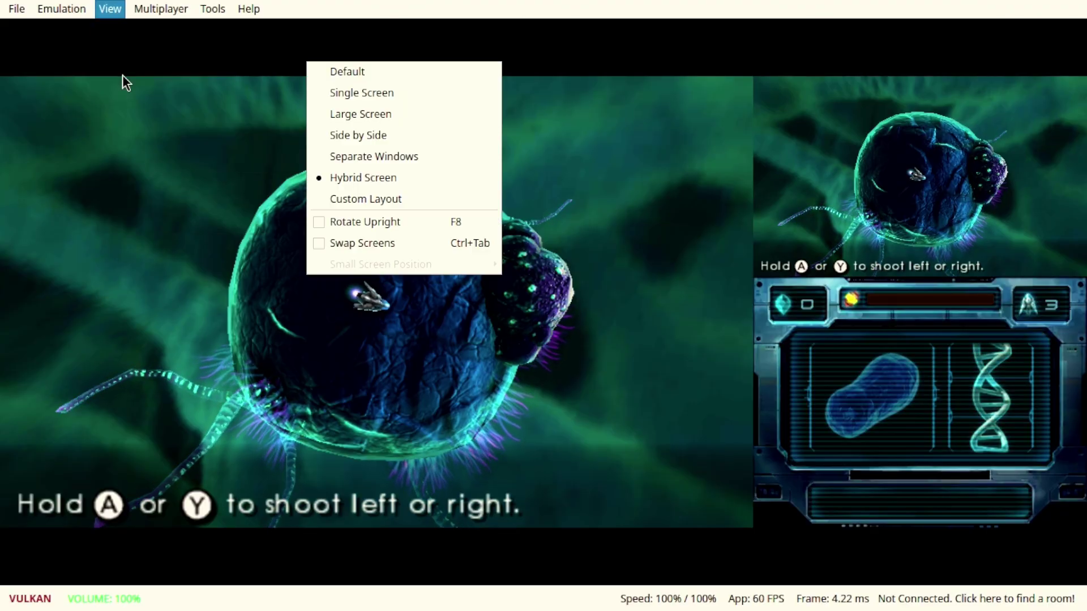
{"action": "left_click", "coordinate": [388, 96]}
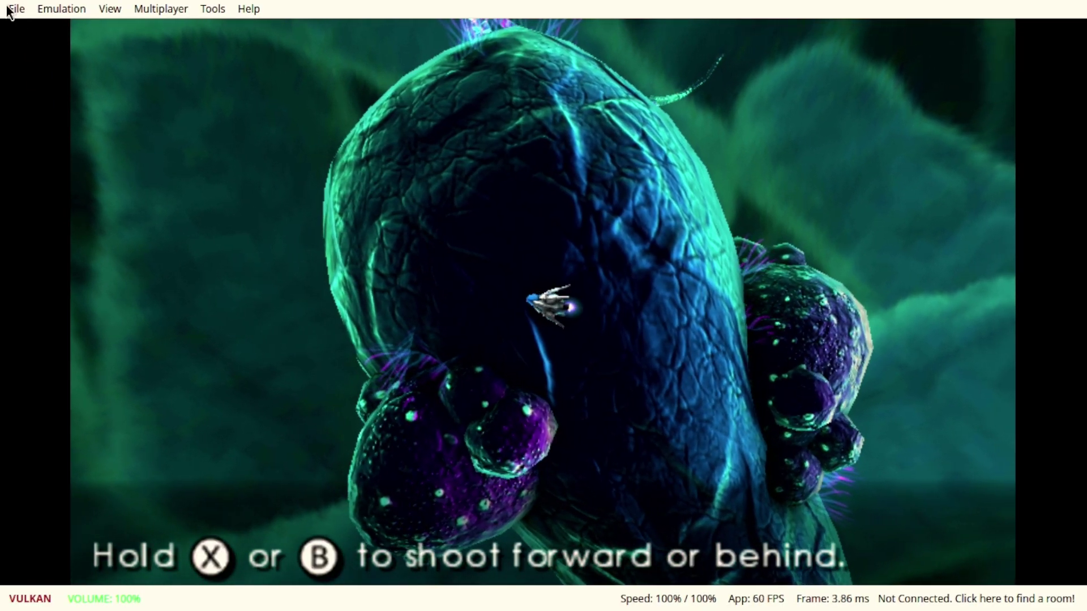
{"action": "left_click", "coordinate": [7, 12]}
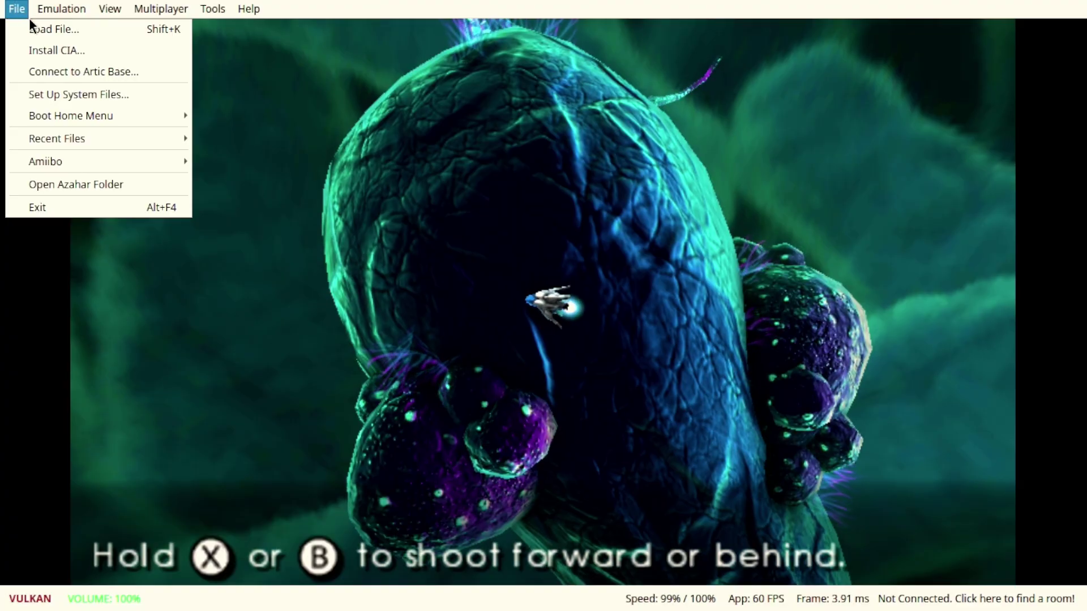
{"action": "left_click", "coordinate": [77, 28]}
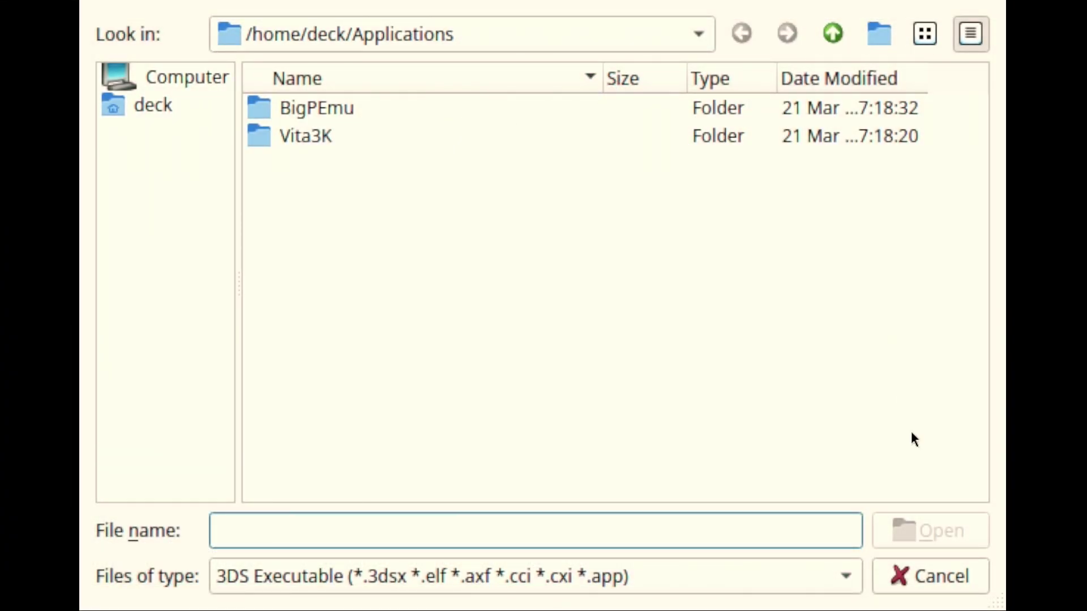
{"action": "left_click", "coordinate": [956, 576]}
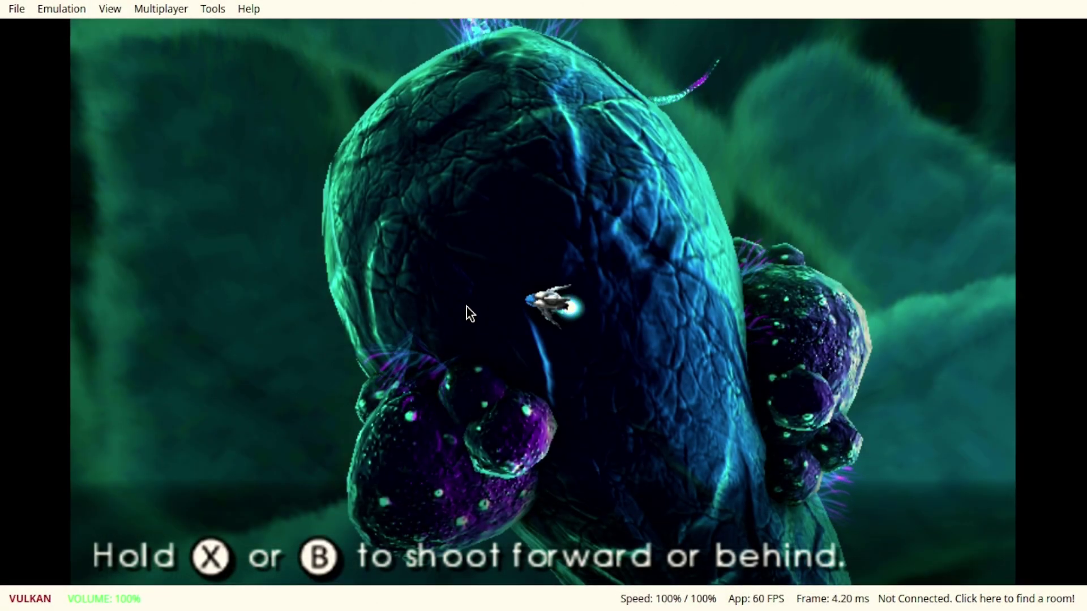
Bring up Nano Assault's pause menu and switch the emulator to fullscreen.
{"action": "key", "text": "m"}
{"action": "key", "text": "x"}
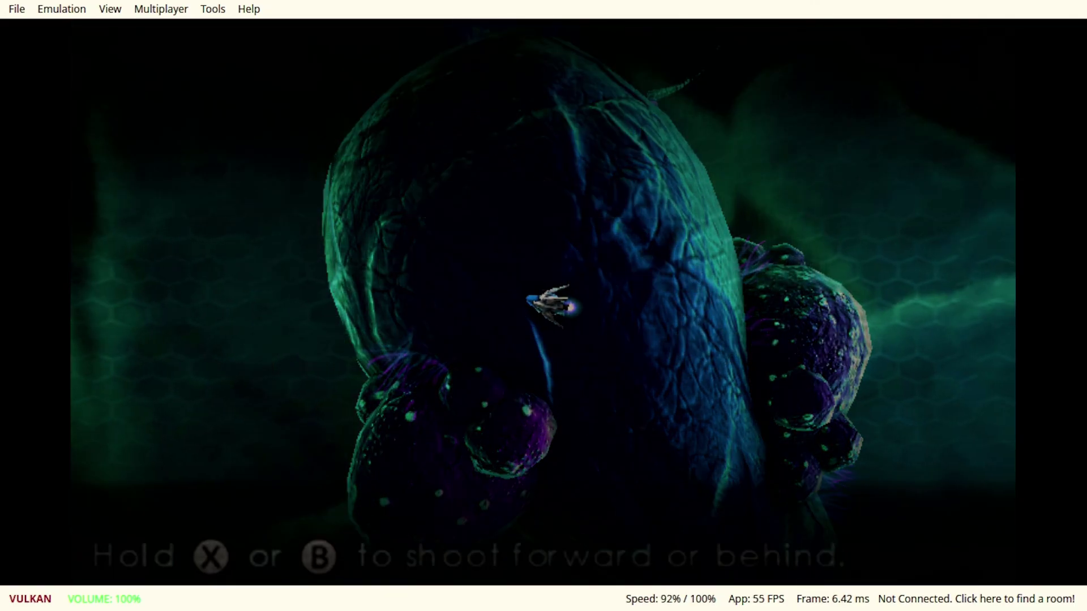
{"action": "key", "text": "m"}
{"action": "key", "text": "x"}
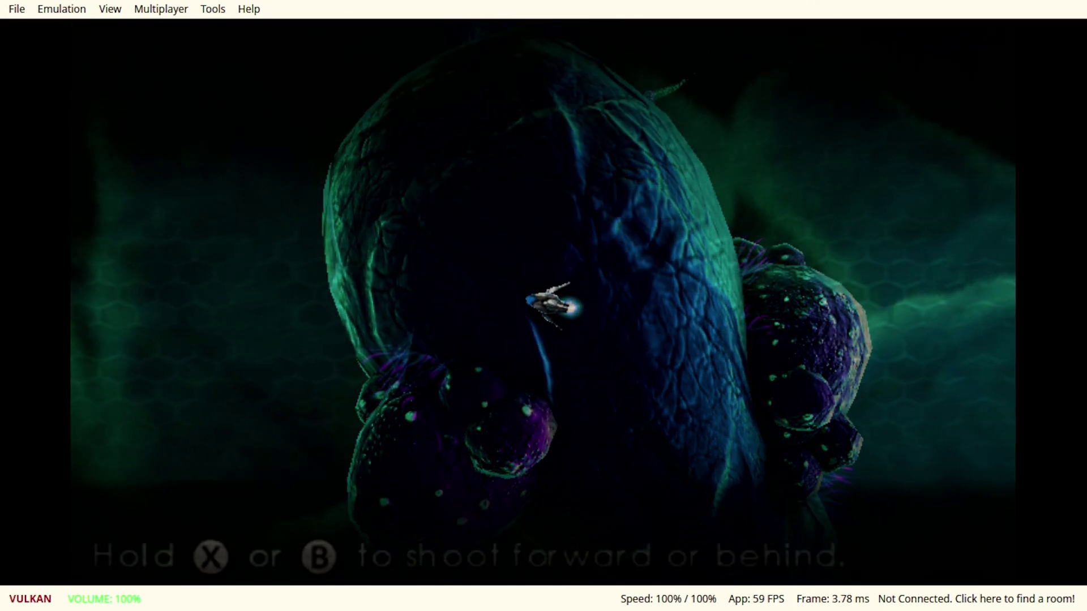
{"action": "key", "text": "m"}
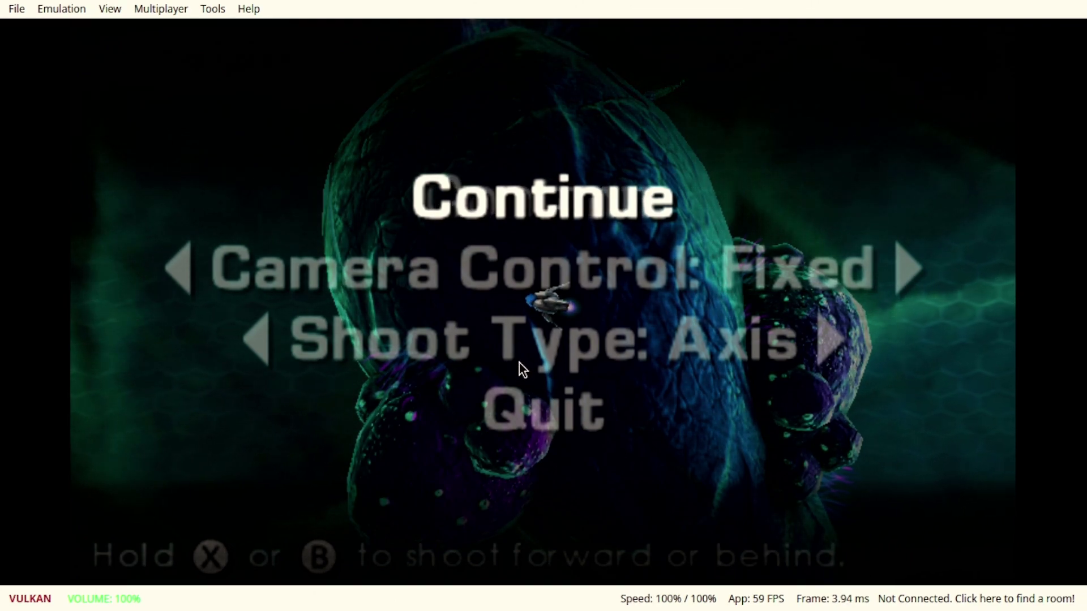
{"action": "left_click", "coordinate": [109, 8]}
{"action": "left_click", "coordinate": [131, 38]}
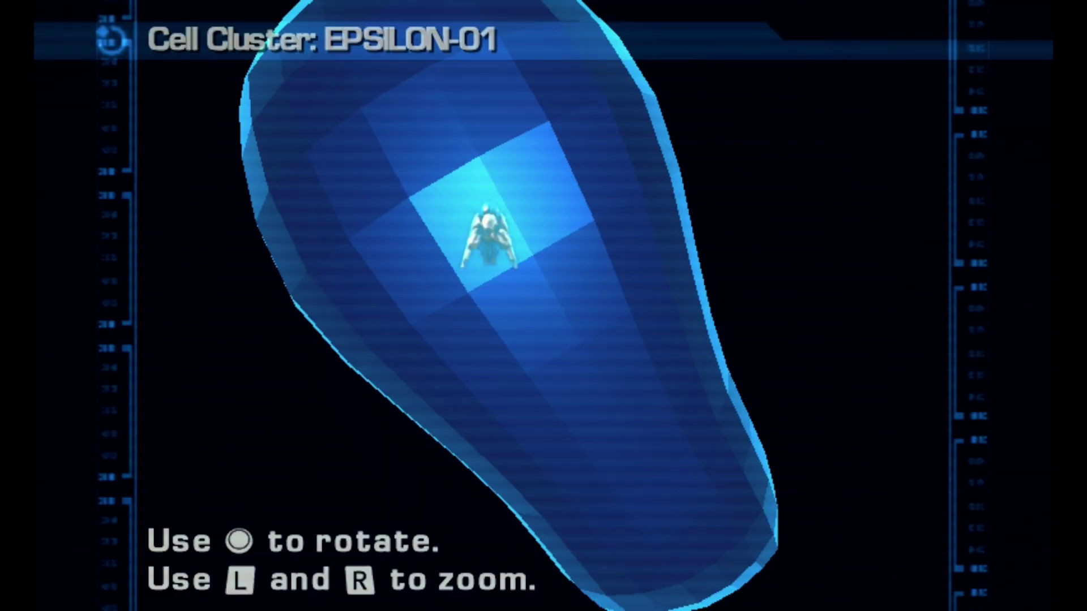
Close the Azahar 2120 | Nano Assault window from the Steam menu and return to the Nintendo 3DS game list in ES-DE.
{"action": "key", "text": "super"}
{"action": "key", "text": "Down"}
{"action": "key", "text": "Down"}
{"action": "key", "text": "Down"}
{"action": "key", "text": "Down"}
{"action": "key", "text": "Down"}
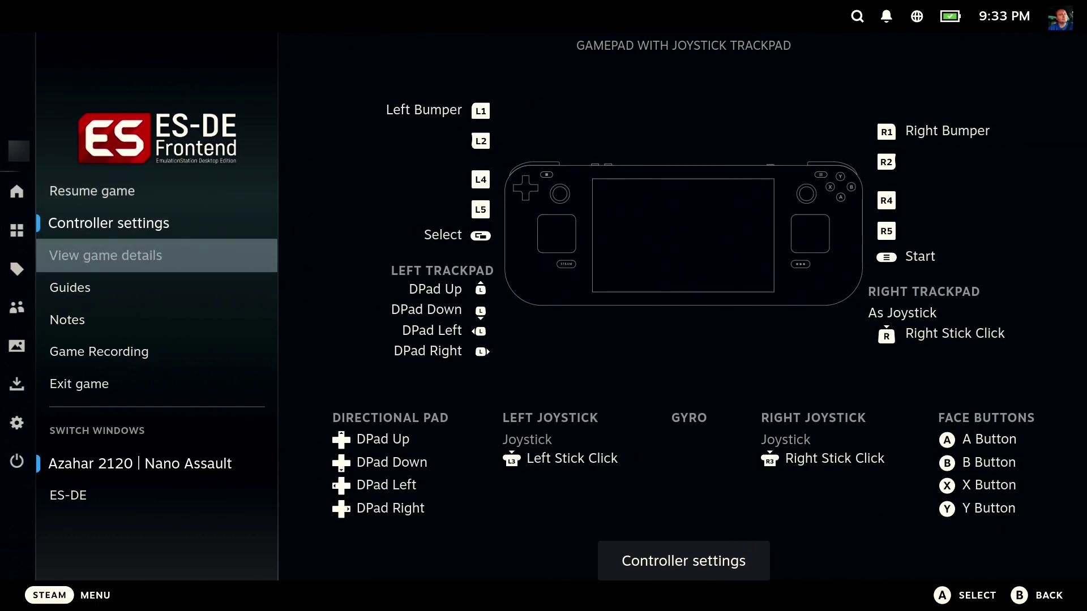
{"action": "key", "text": "Down"}
{"action": "key", "text": "Down"}
{"action": "key", "text": "Down"}
{"action": "key", "text": "Up"}
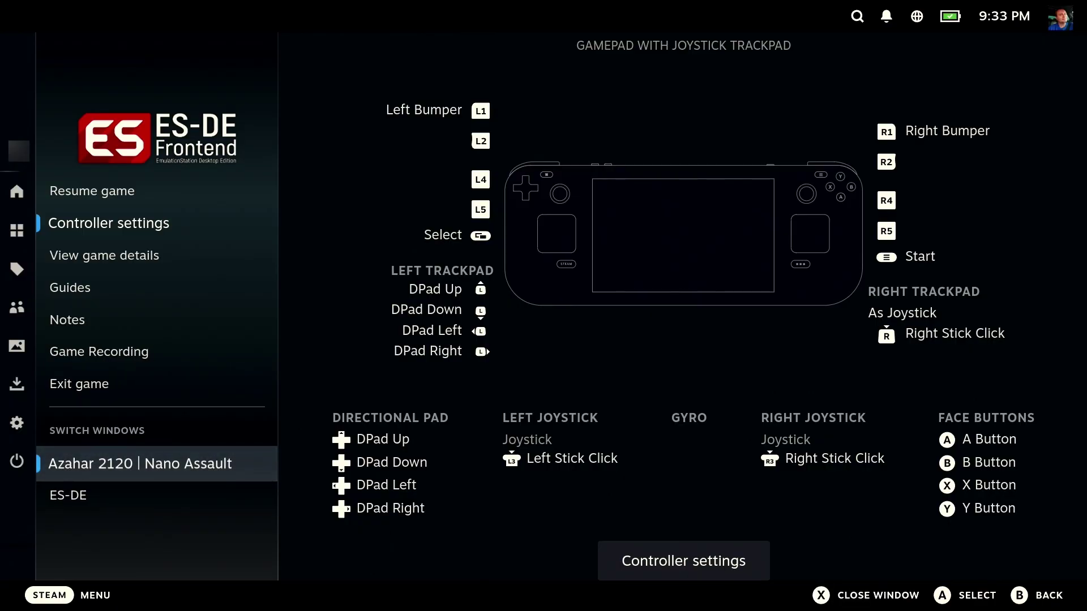
{"action": "key", "text": "x"}
{"action": "key", "text": "Escape"}
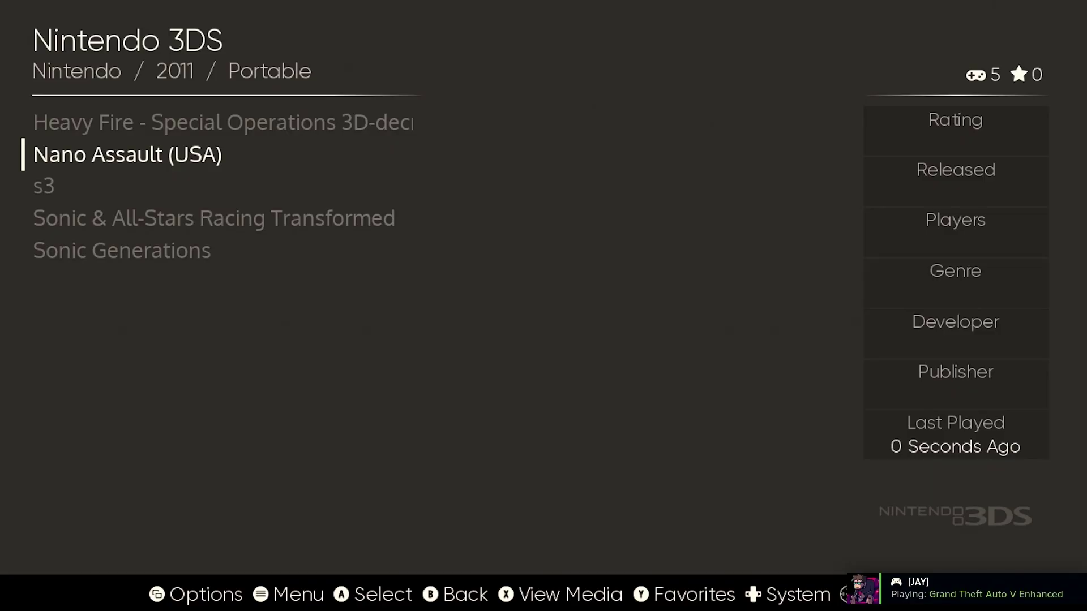
Launch Heavy Fire - Special Operations 3D and create a profile in the first empty slot.
{"action": "key", "text": "Up"}
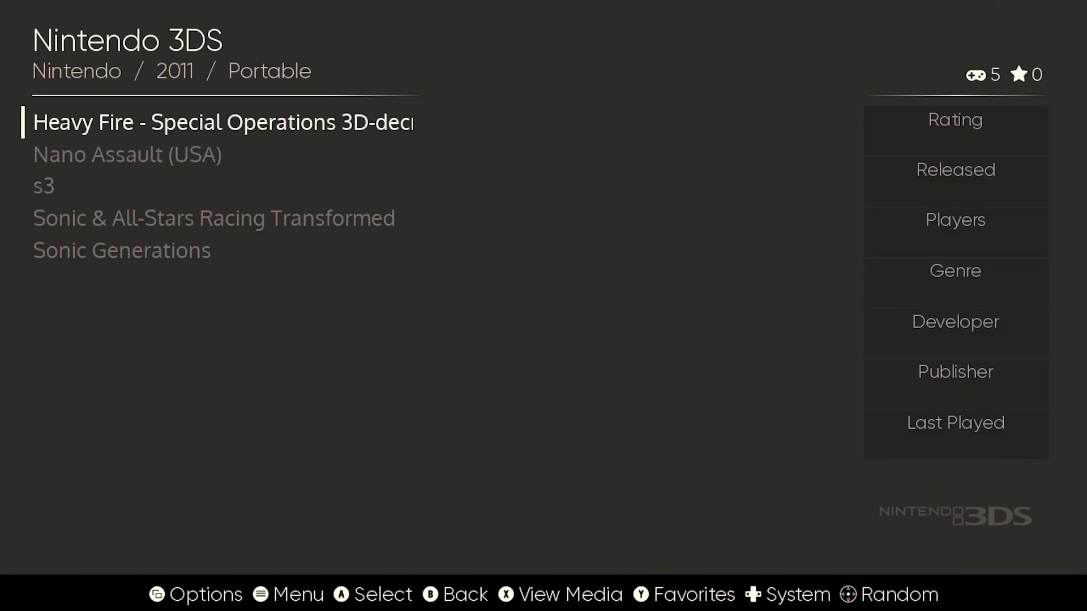
{"action": "key", "text": "Return"}
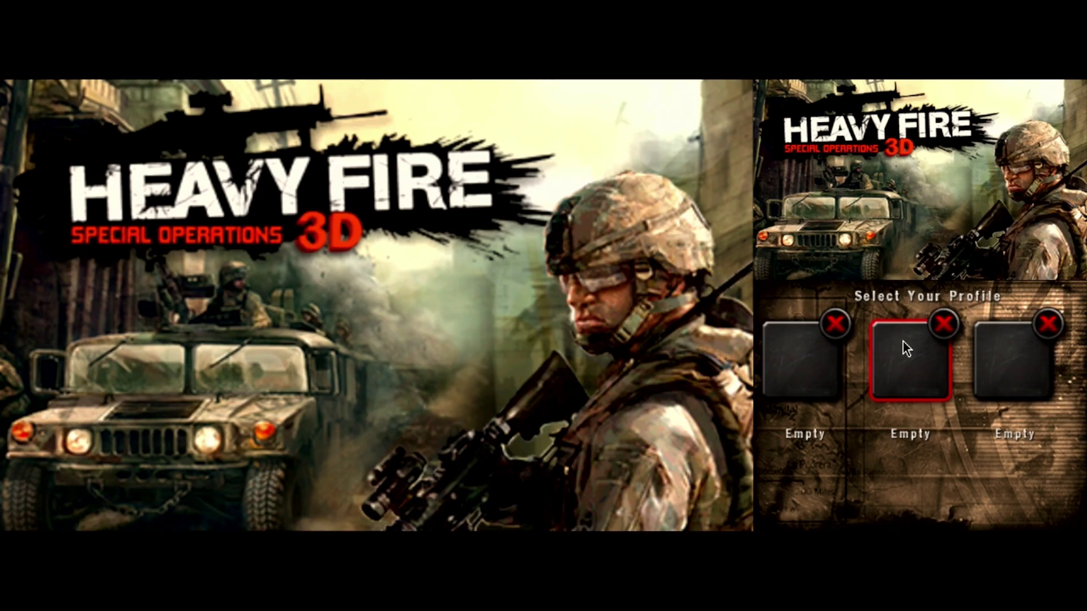
{"action": "left_click", "coordinate": [830, 382]}
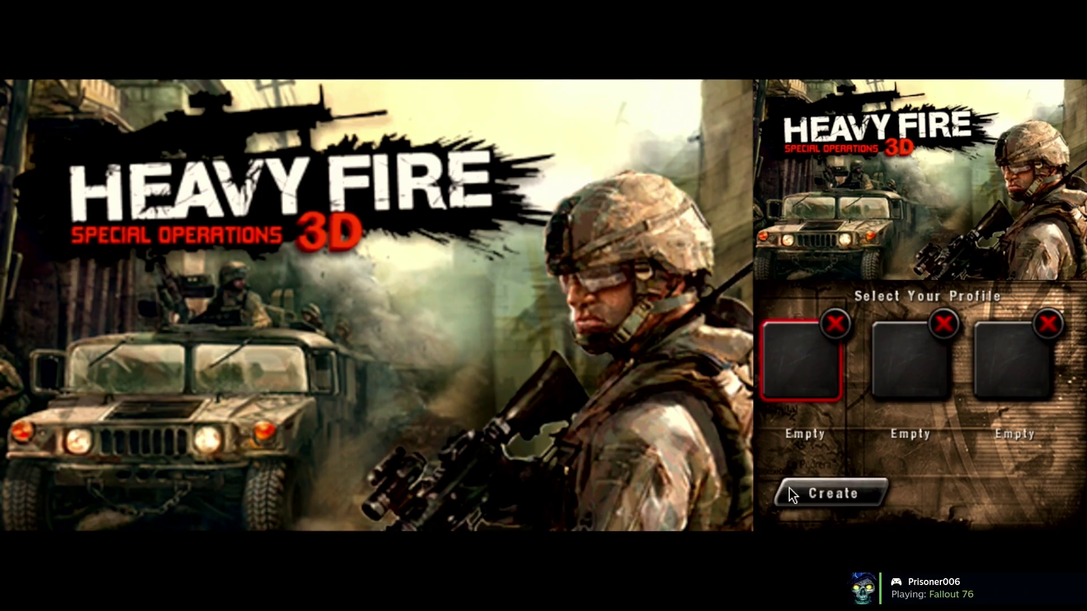
{"action": "left_click", "coordinate": [807, 495]}
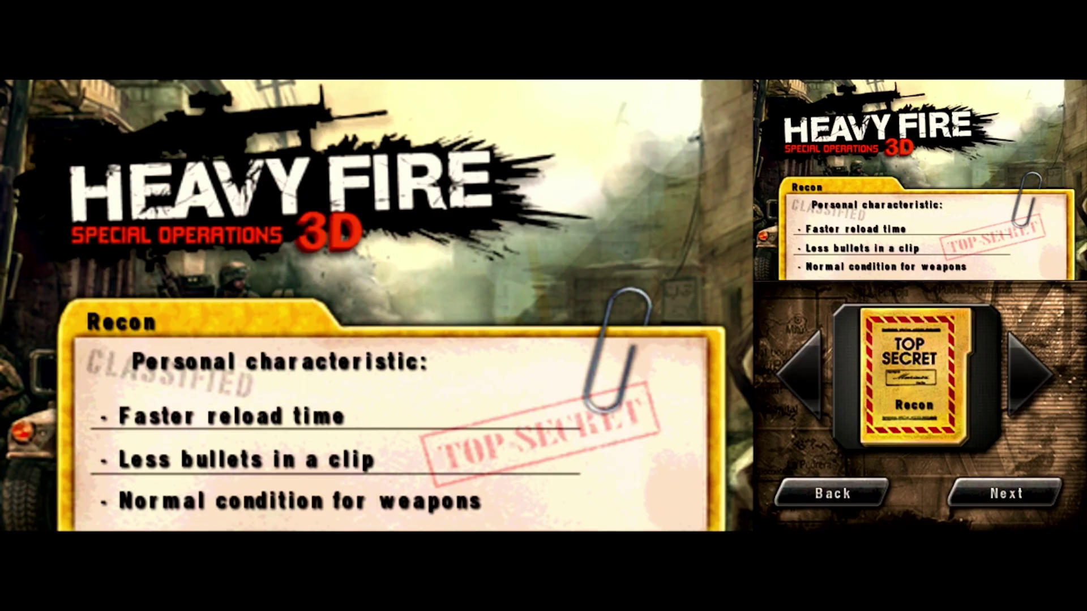
Close the Azahar 2120 | Heavy Fire window from the Steam menu and return to the Nintendo 3DS game list in ES-DE.
{"action": "key", "text": "shift+Tab"}
{"action": "key", "text": "Right"}
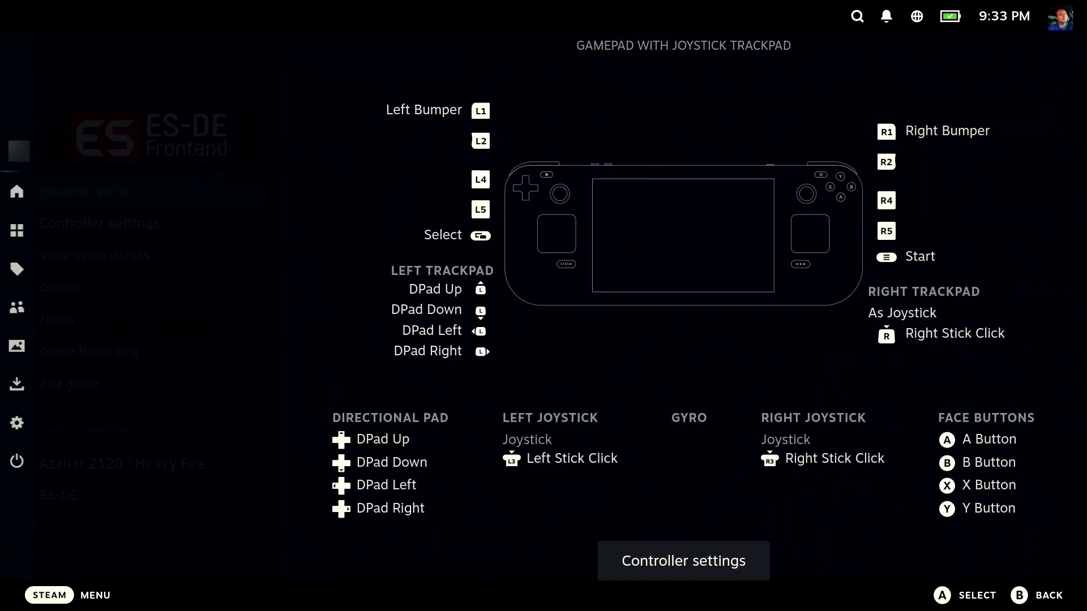
{"action": "key", "text": "Left"}
{"action": "key", "text": "Down"}
{"action": "key", "text": "Down"}
{"action": "key", "text": "Down"}
{"action": "key", "text": "Down"}
{"action": "key", "text": "Down"}
{"action": "key", "text": "Down"}
{"action": "key", "text": "Down"}
{"action": "key", "text": "Down"}
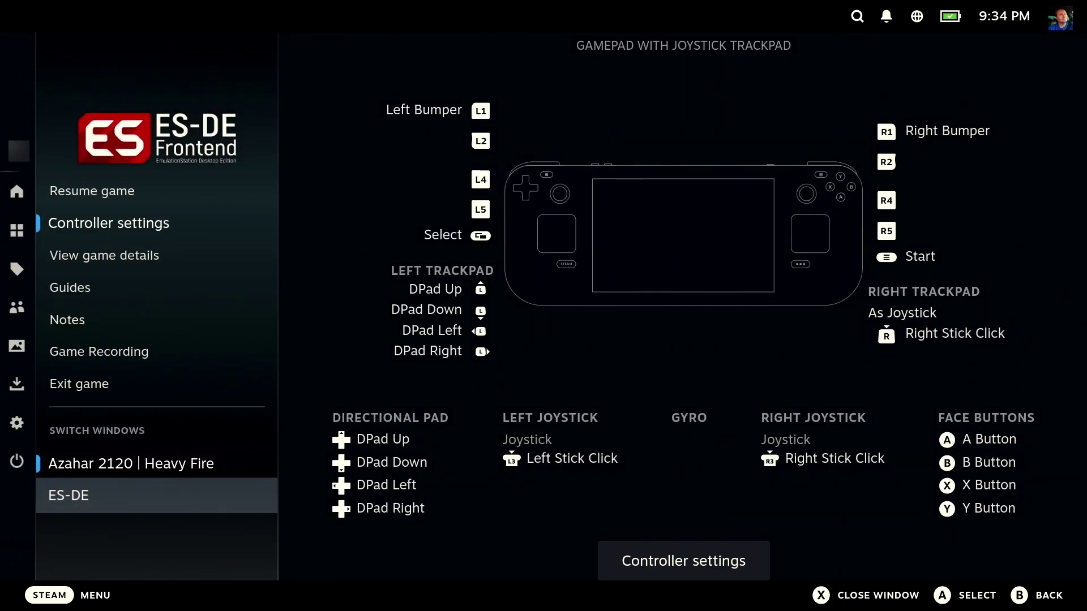
{"action": "key", "text": "Up"}
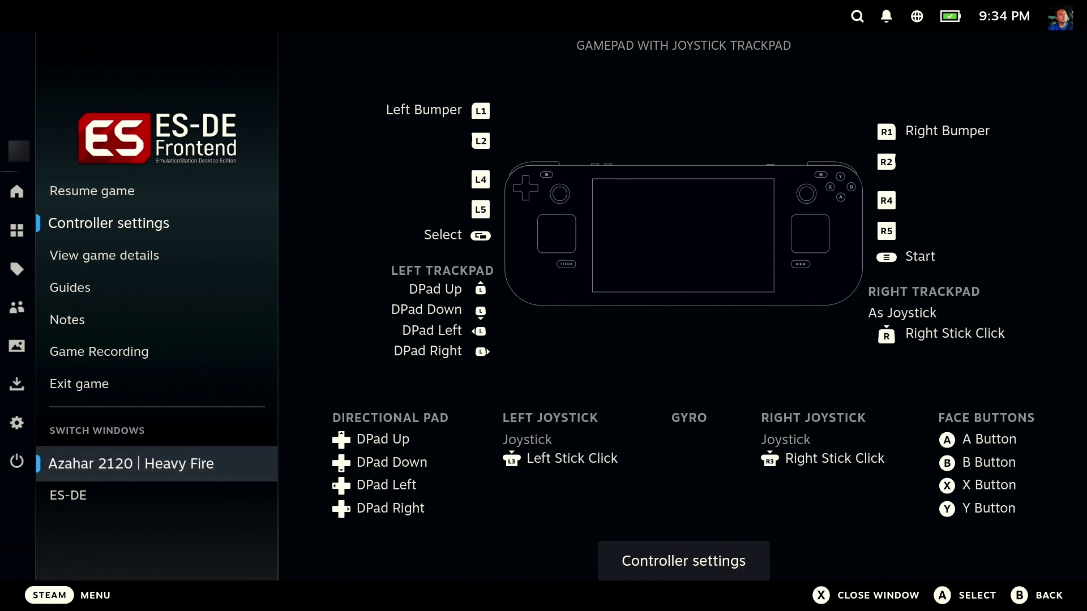
{"action": "key", "text": "x"}
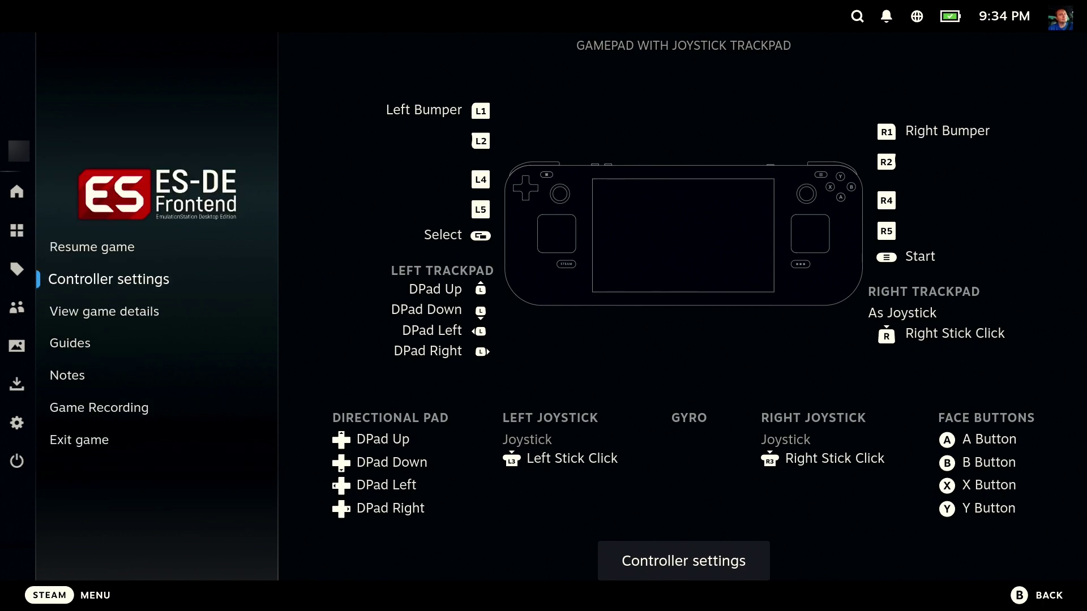
{"action": "key", "text": "Escape"}
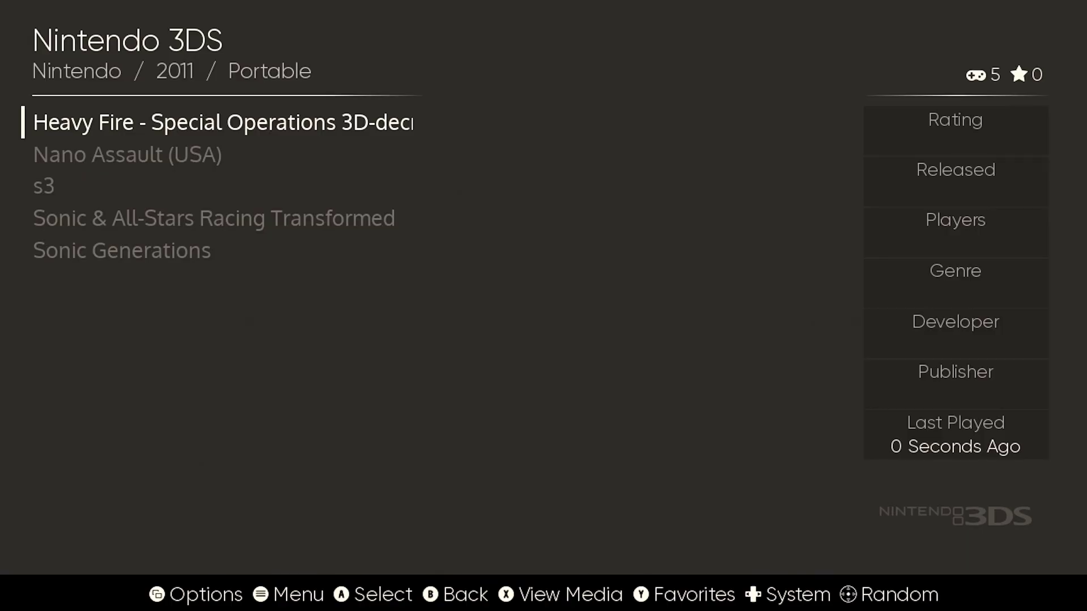
Launch Sonic Generations from the Nintendo 3DS list and start Play Game.
{"action": "key", "text": "Down"}
{"action": "key", "text": "Down"}
{"action": "key", "text": "Down"}
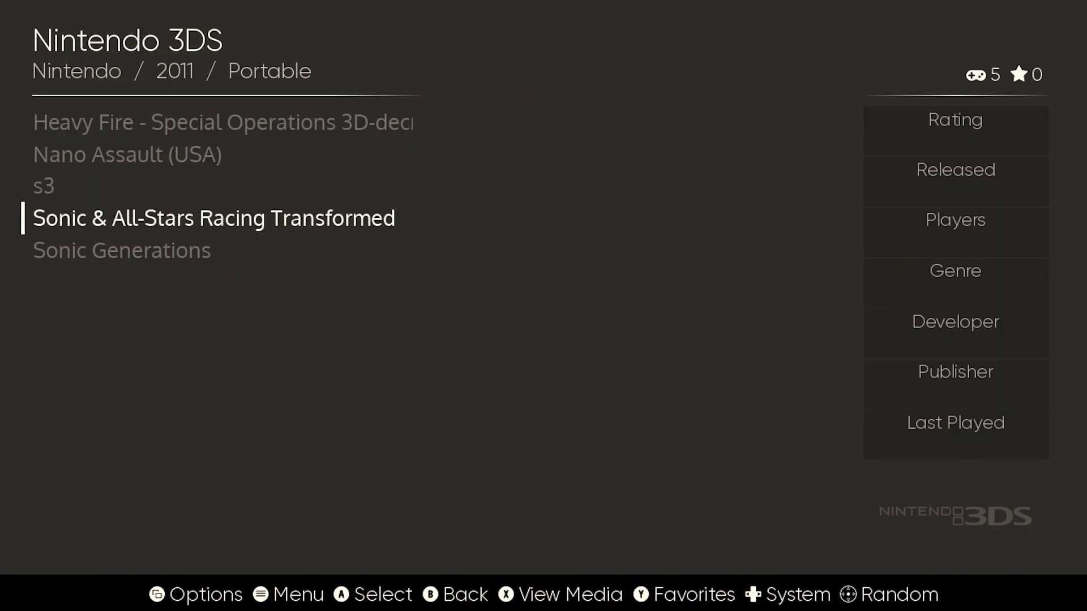
{"action": "key", "text": "Down"}
{"action": "key", "text": "Return"}
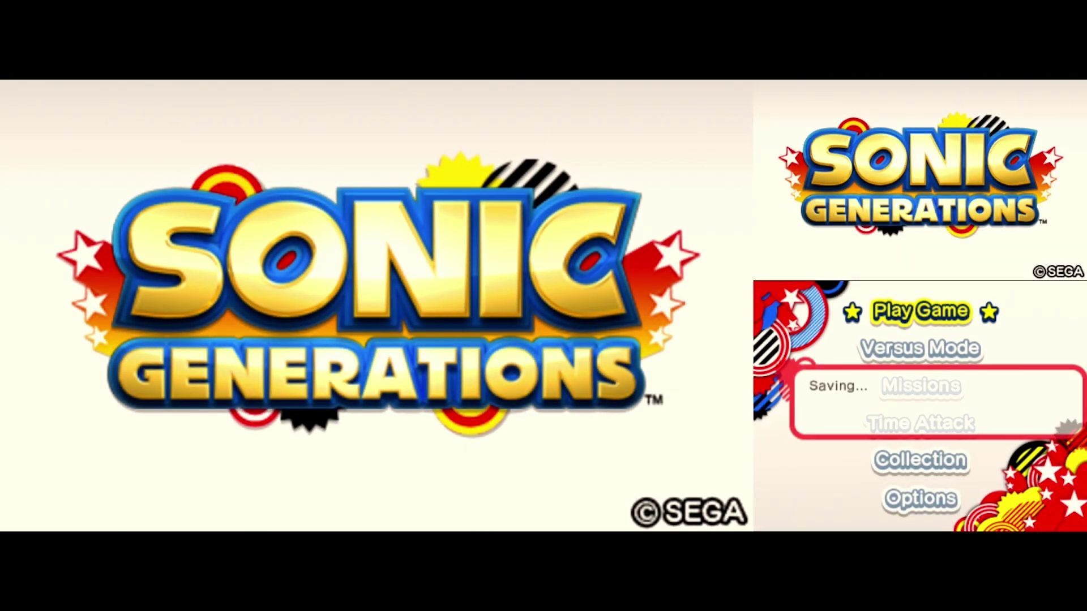
{"action": "key", "text": "Return"}
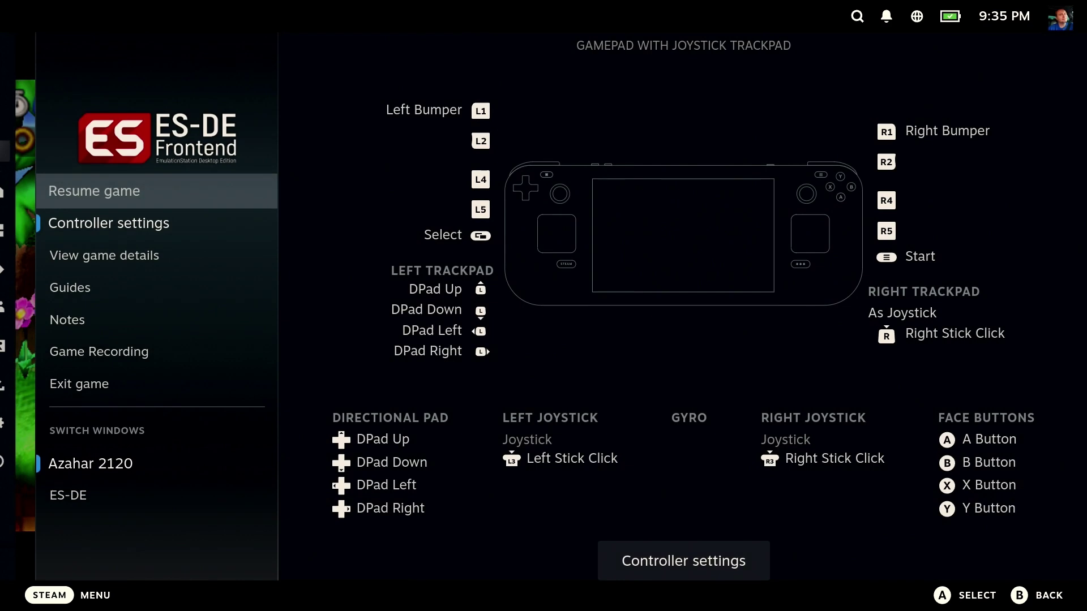
Close the Azahar 2120 window running Sonic Generations from the Steam menu and return to the ES-DE game list.
{"action": "key", "text": "Right"}
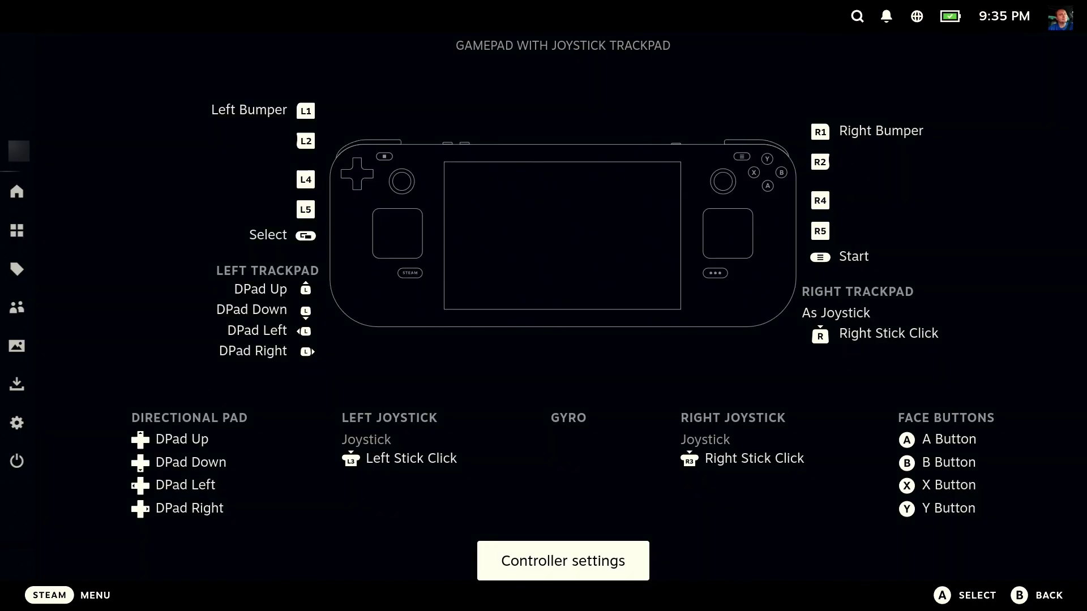
{"action": "key", "text": "Left"}
{"action": "key", "text": "Down"}
{"action": "key", "text": "Down"}
{"action": "key", "text": "Down"}
{"action": "key", "text": "Down"}
{"action": "key", "text": "Down"}
{"action": "key", "text": "Down"}
{"action": "key", "text": "Down"}
{"action": "key", "text": "Down"}
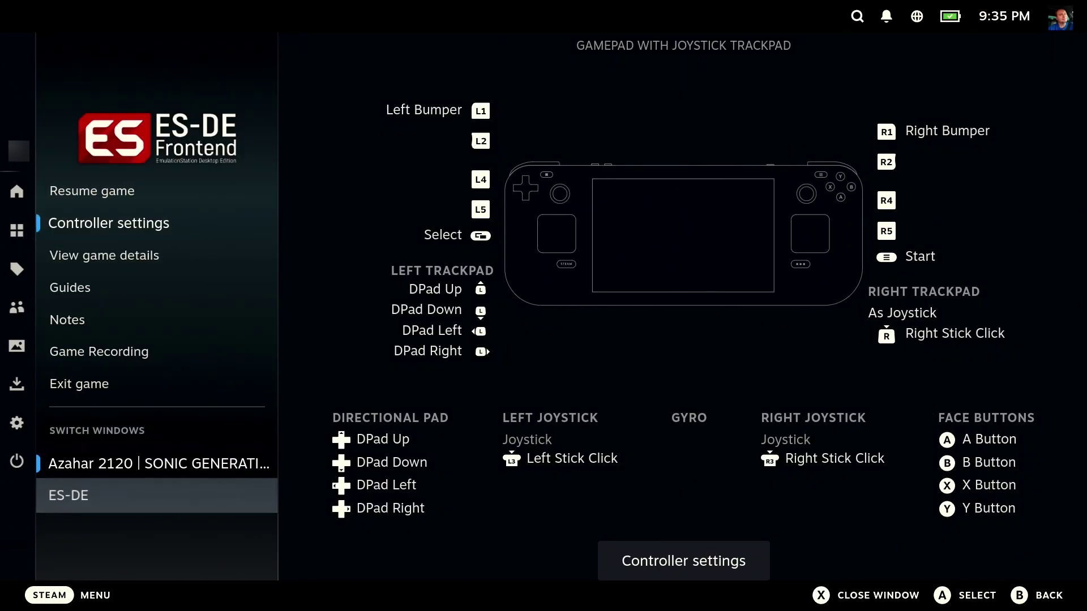
{"action": "key", "text": "Up"}
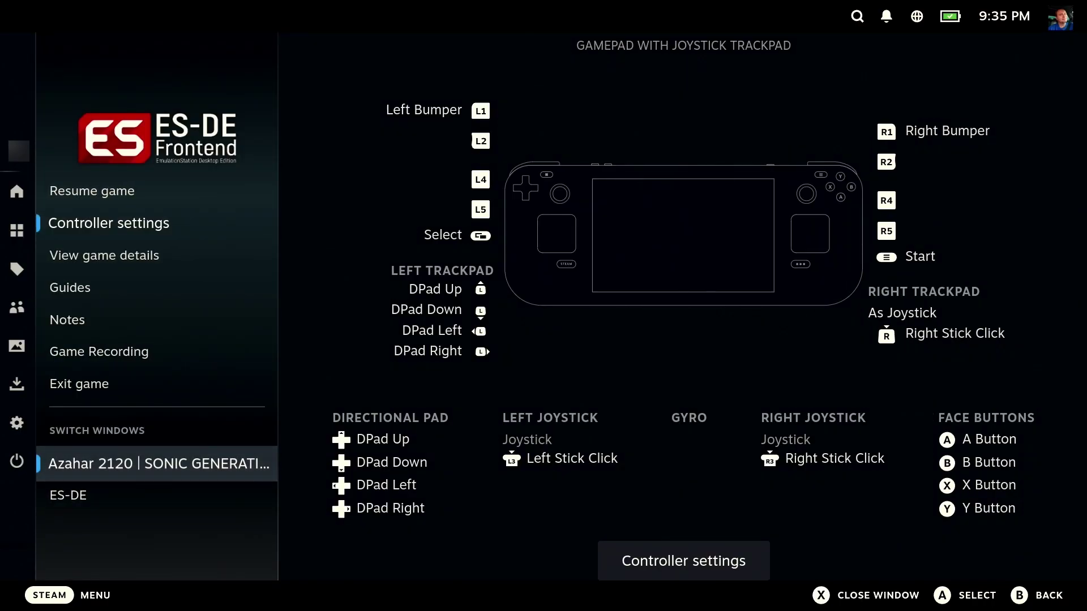
{"action": "key", "text": "x"}
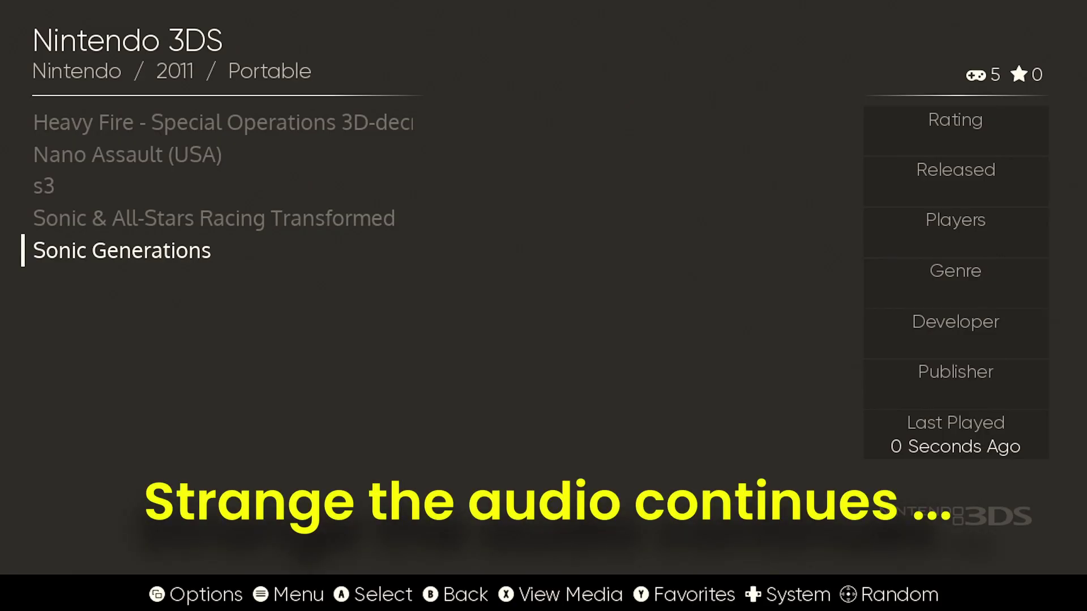